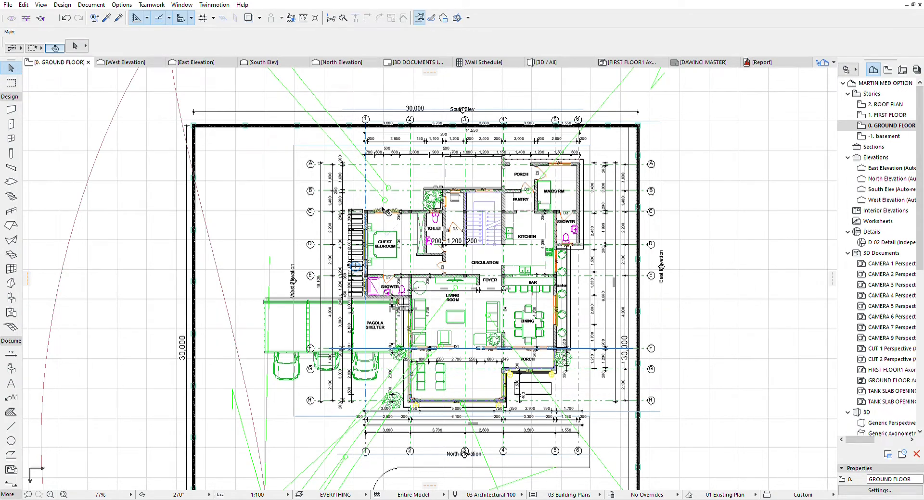
Step: Switch to the 3D perspective view and examine the house's front facade with its arched porches and balconies
key(F3)
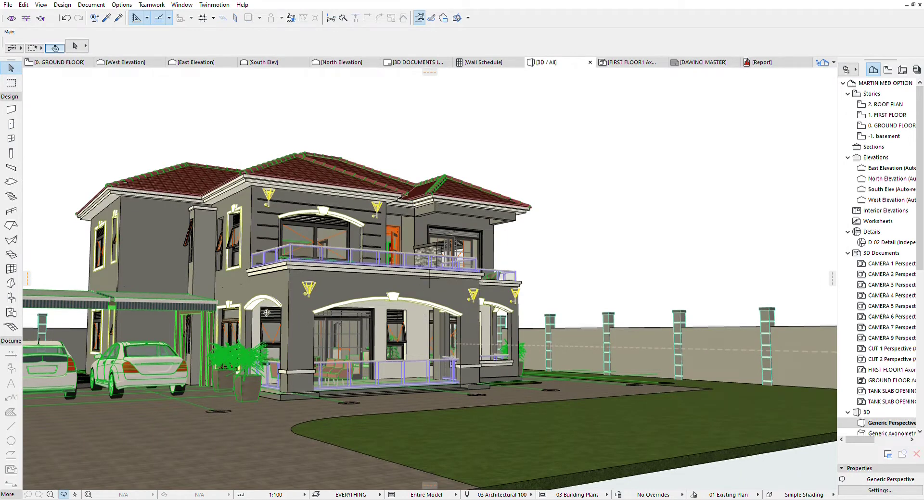
scroll(200, 305, up, 2)
scroll(248, 293, up, 2)
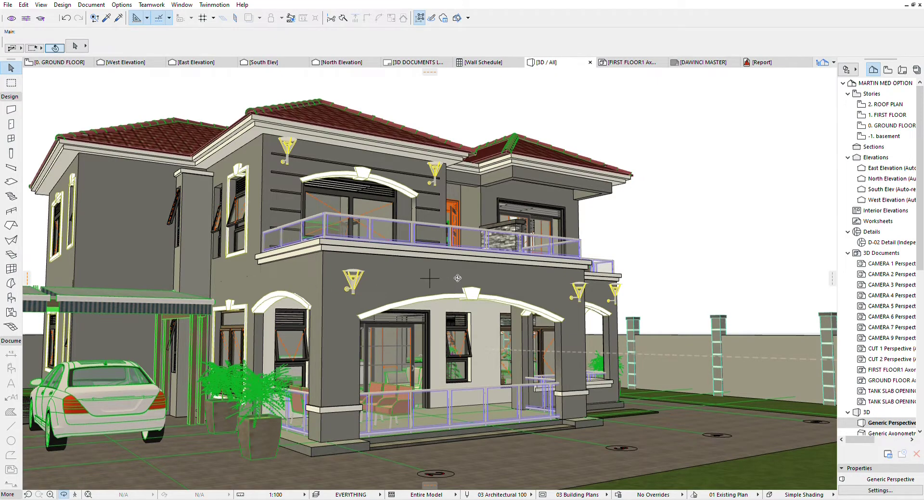
drag(457, 278, 436, 290)
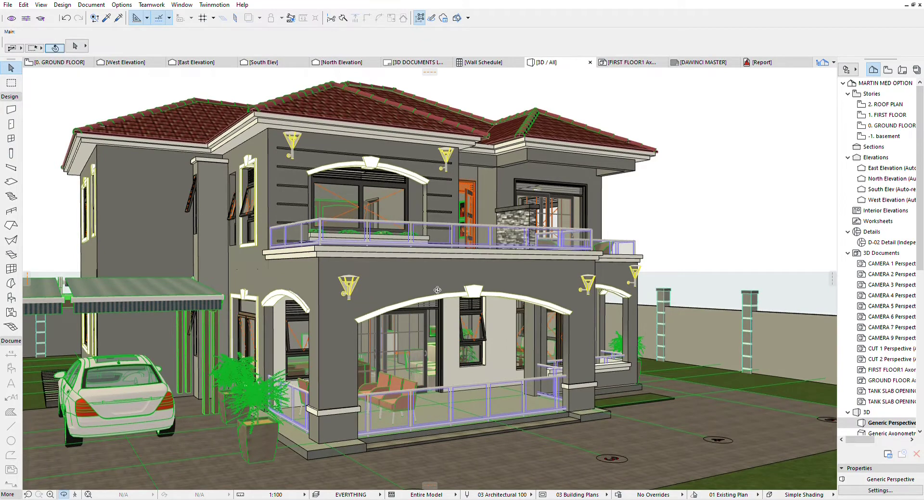
drag(534, 287, 384, 293)
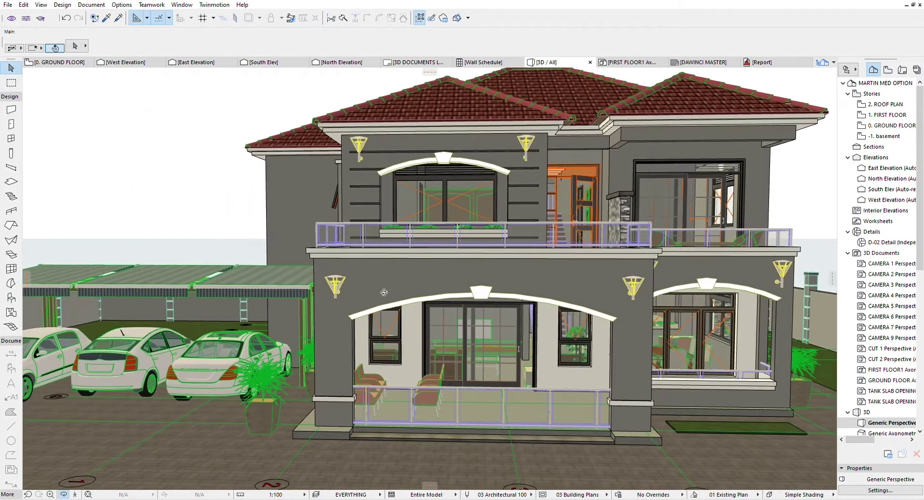
scroll(606, 228, down, 2)
drag(472, 292, 549, 283)
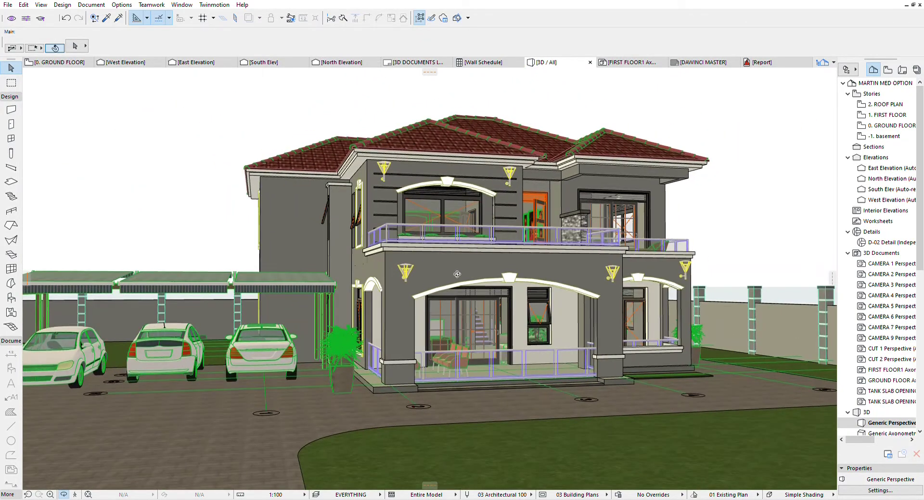
scroll(457, 274, up, 2)
drag(386, 289, 392, 278)
scroll(392, 278, up, 5)
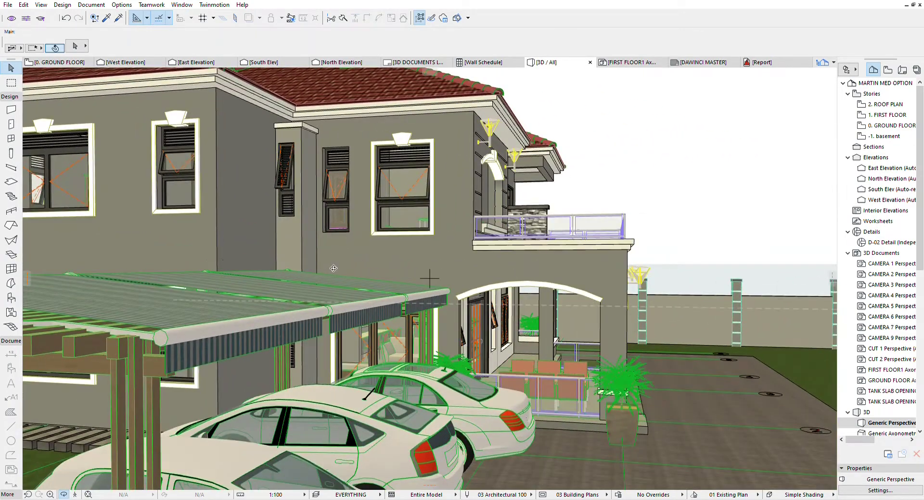
Step: Examine the carport side of the house, its framed windows and the pergola over the parked cars
drag(333, 269, 661, 235)
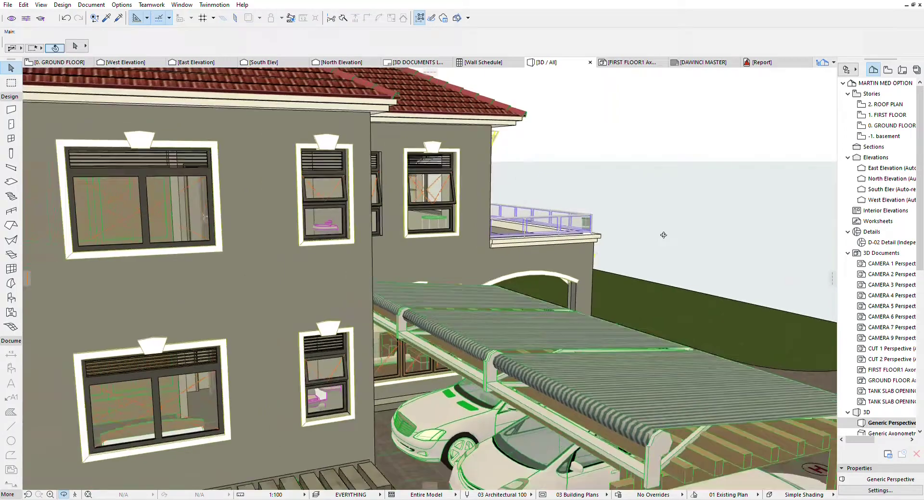
scroll(680, 225, down, 4)
drag(505, 241, 554, 270)
scroll(442, 246, up, 5)
scroll(341, 266, down, 5)
scroll(474, 311, up, 6)
scroll(466, 293, up, 5)
scroll(466, 293, down, 6)
scroll(580, 263, down, 4)
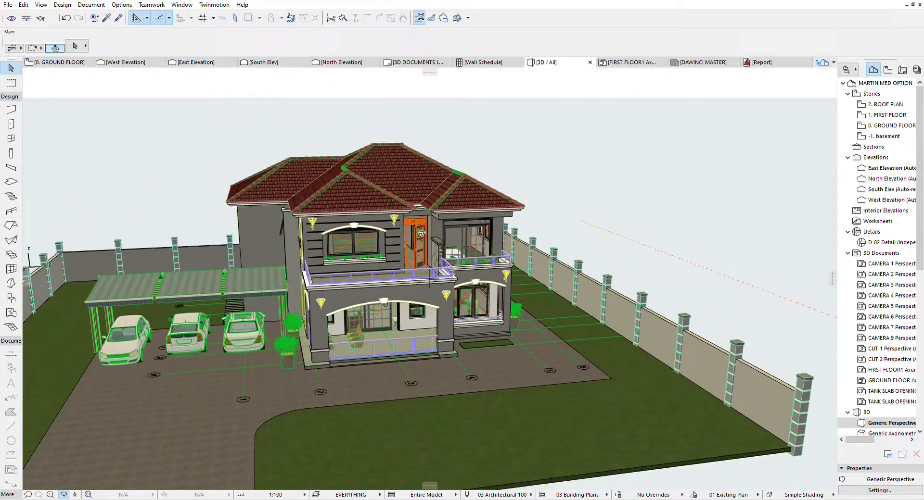
Step: Examine the first-floor terrace, its railings and planter window, and the arched porch below from several front angles
scroll(422, 232, up, 2)
scroll(389, 233, up, 2)
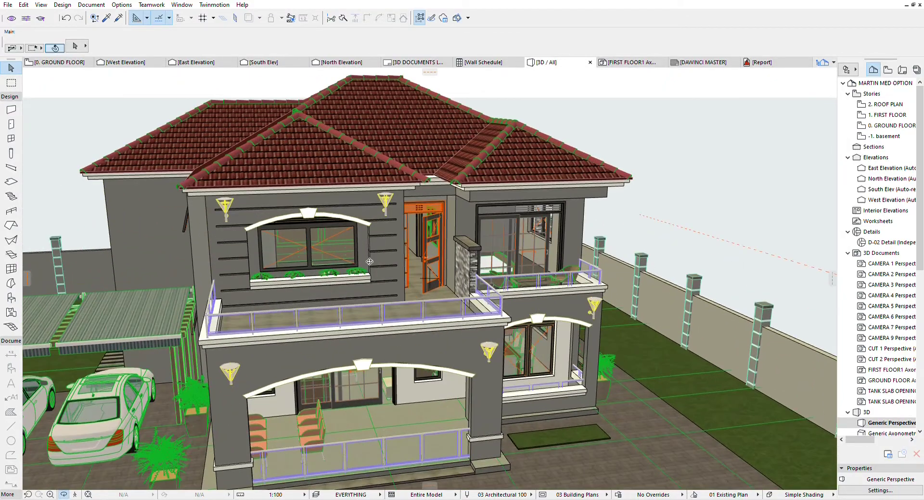
shift+middle_drag(369, 262, 422, 246)
drag(422, 246, 476, 253)
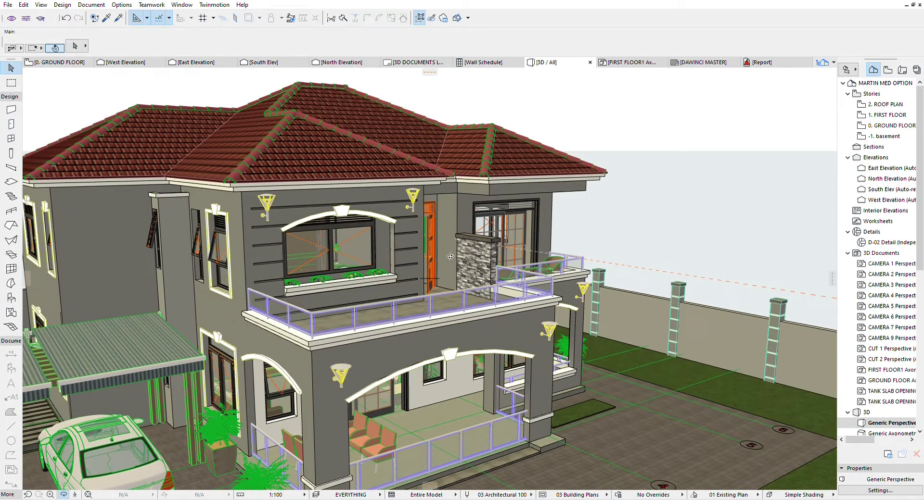
drag(404, 256, 621, 244)
drag(357, 244, 426, 242)
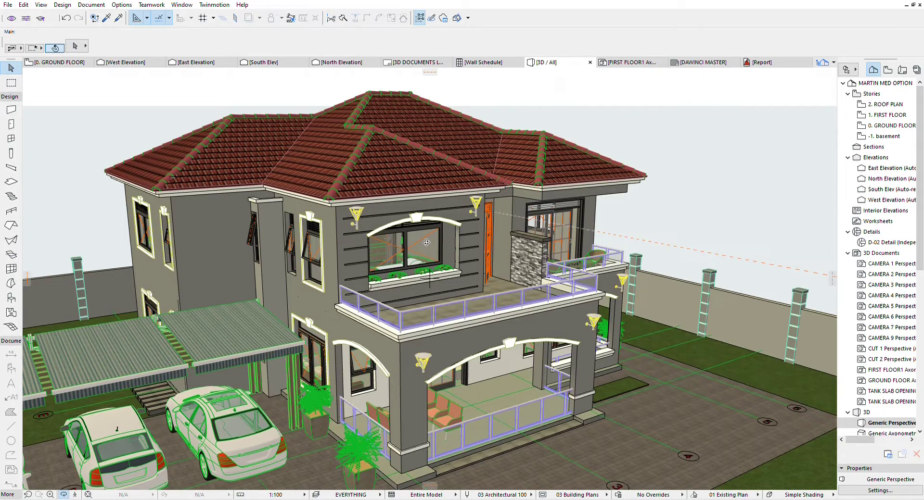
drag(416, 354, 529, 327)
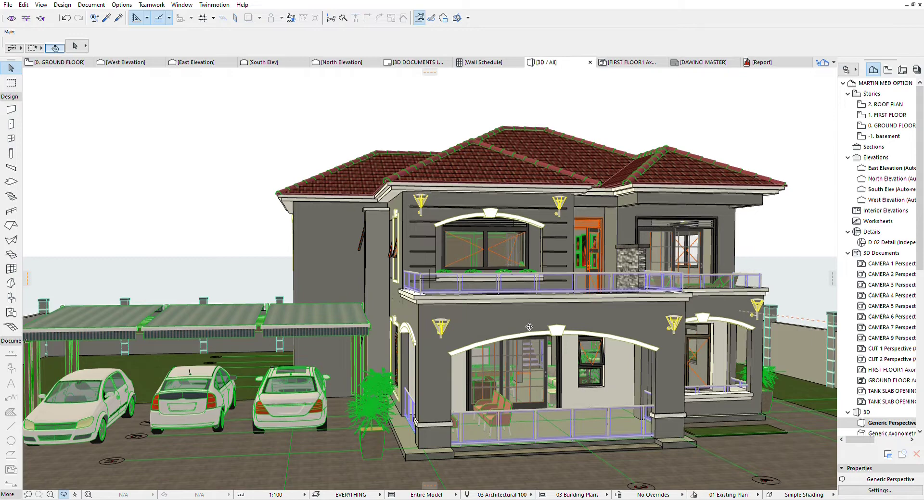
drag(650, 323, 441, 300)
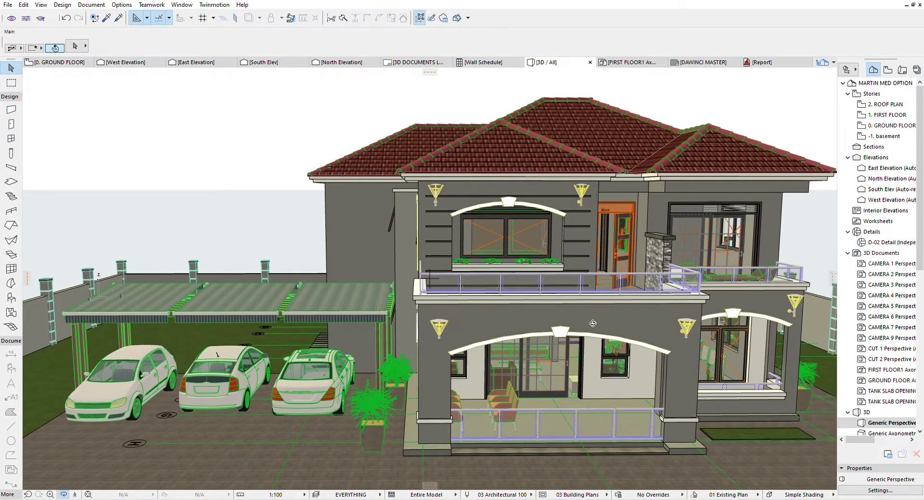
scroll(439, 299, down, 2)
drag(618, 314, 554, 309)
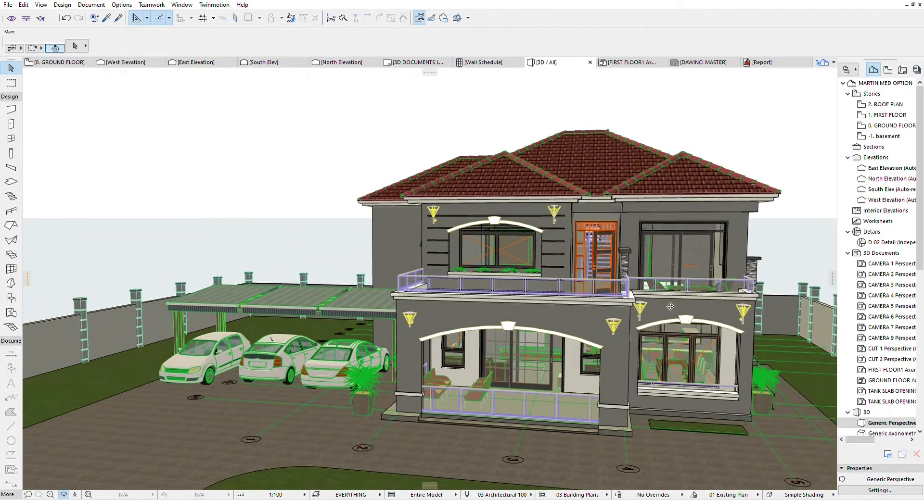
scroll(670, 307, up, 2)
drag(665, 266, 602, 369)
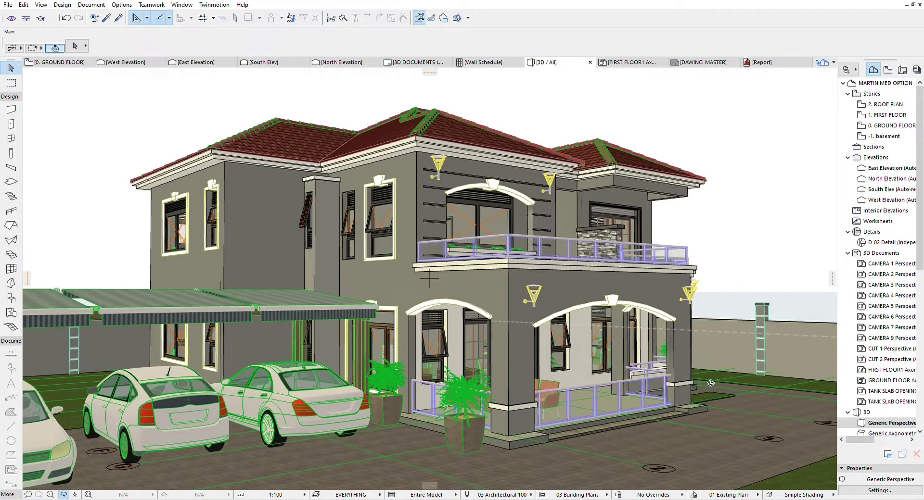
Step: Examine the front porch corner, the carport roof and the rear corner with its small balconies and stone-clad entrance
scroll(660, 322, up, 3)
scroll(660, 329, down, 3)
drag(661, 332, 575, 361)
scroll(563, 239, up, 3)
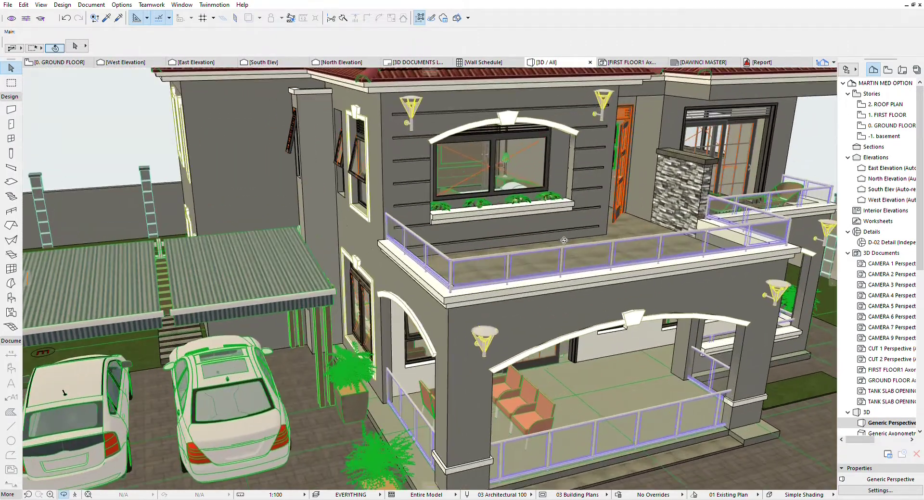
drag(537, 307, 689, 304)
scroll(690, 305, down, 5)
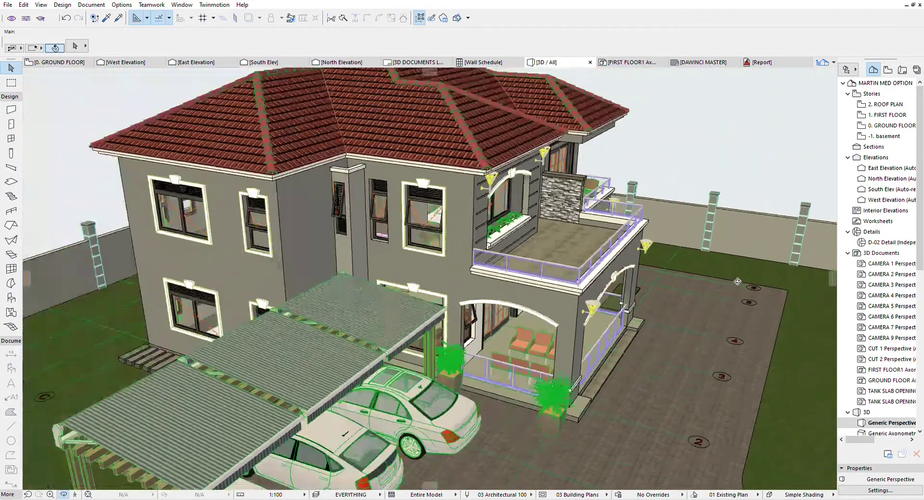
drag(539, 296, 790, 292)
scroll(649, 289, down, 2)
scroll(479, 324, up, 10)
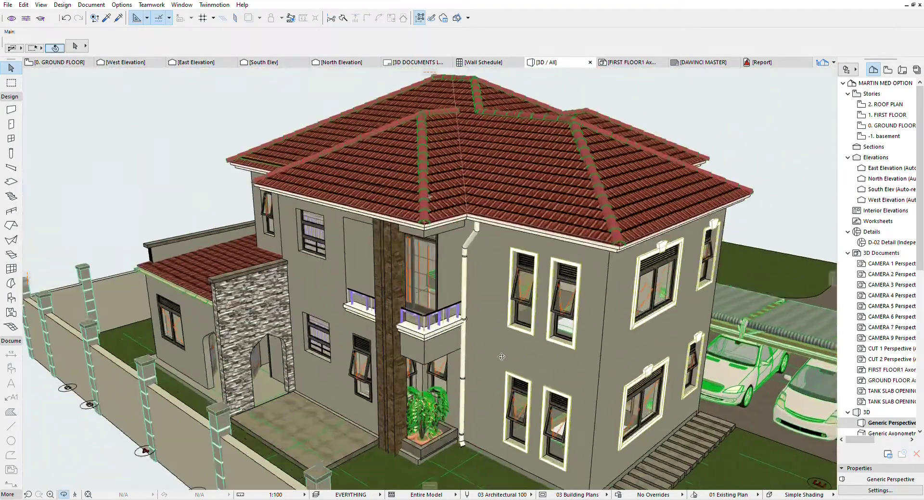
scroll(479, 324, down, 5)
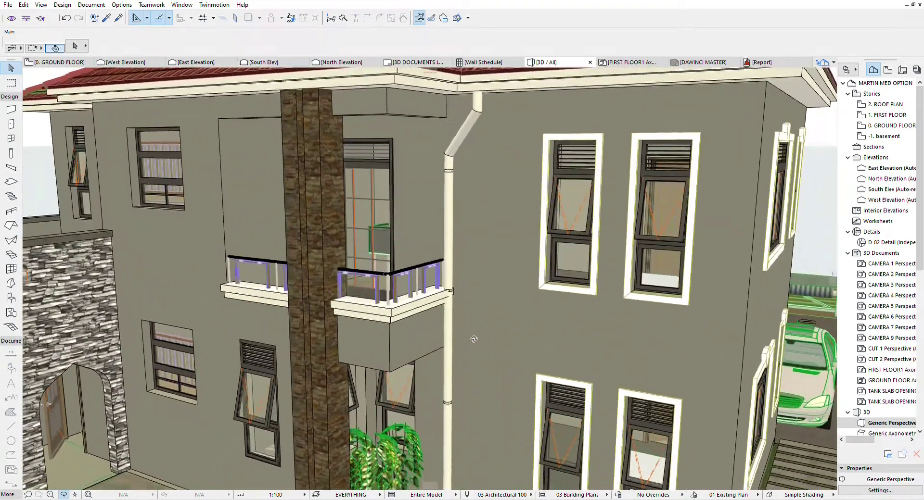
scroll(271, 292, down, 3)
scroll(271, 292, down, 3)
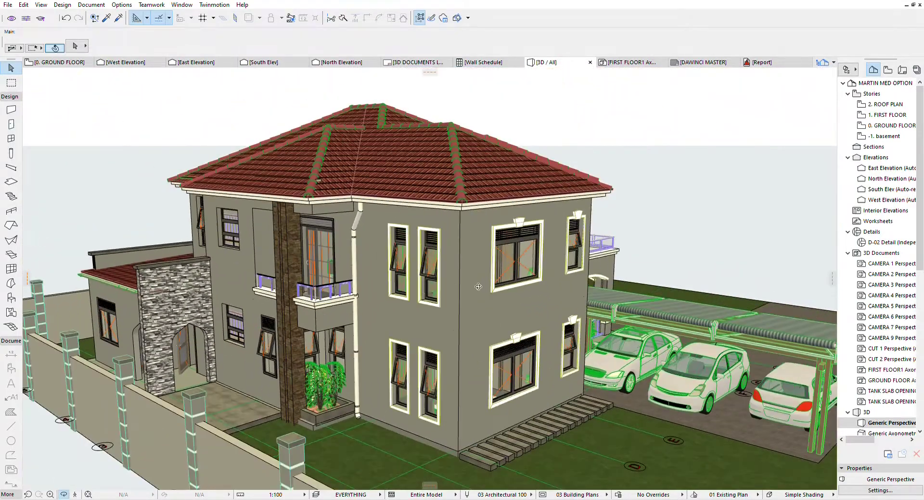
Step: Examine the building all round, from the rear side windows past the carport to the planted side opposite
drag(476, 287, 269, 303)
scroll(227, 283, down, 3)
scroll(469, 298, up, 4)
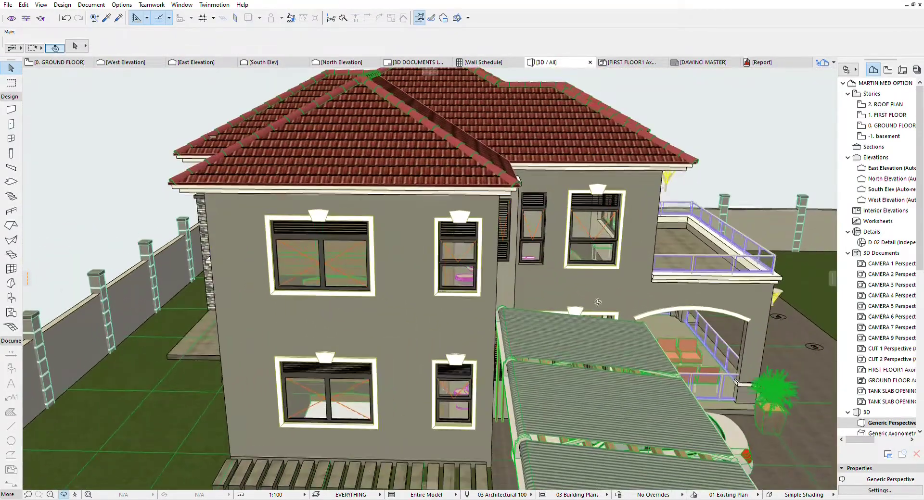
drag(469, 298, 286, 250)
scroll(287, 250, down, 3)
scroll(286, 250, down, 3)
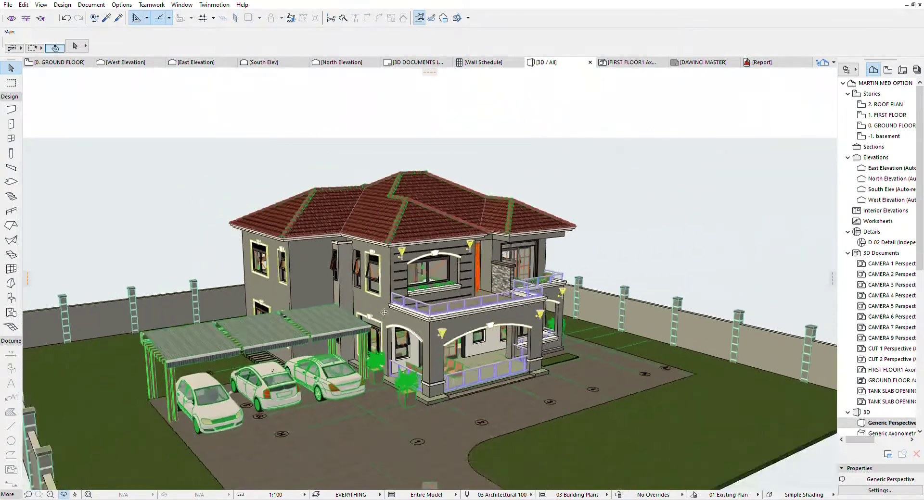
scroll(553, 316, up, 5)
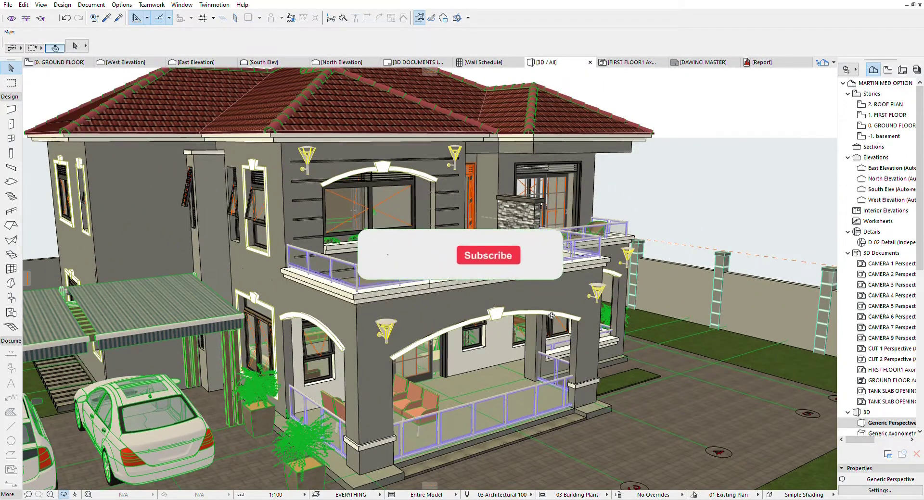
drag(552, 316, 399, 315)
scroll(424, 303, down, 4)
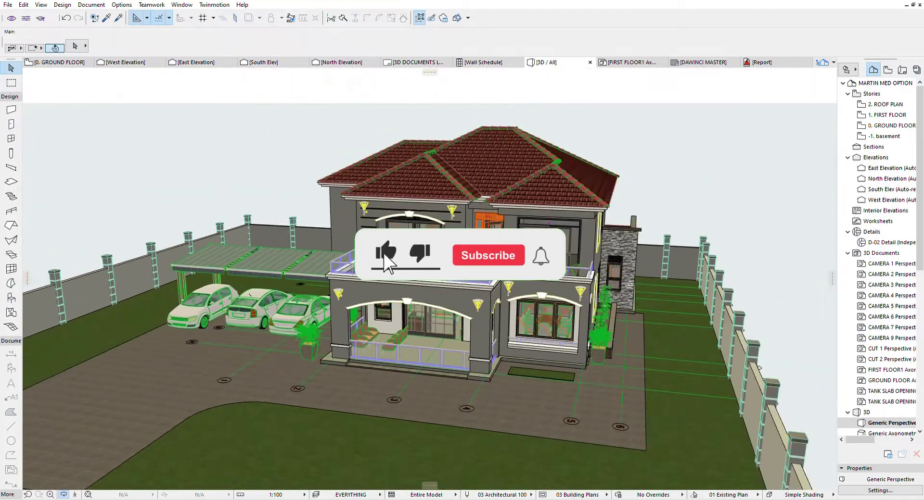
drag(674, 312, 544, 312)
scroll(544, 312, up, 2)
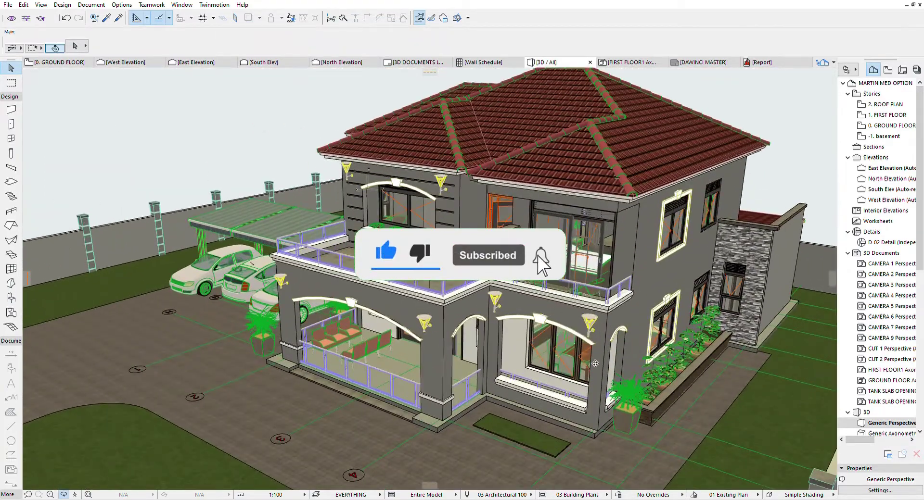
drag(544, 311, 654, 286)
scroll(654, 287, down, 3)
scroll(423, 136, up, 4)
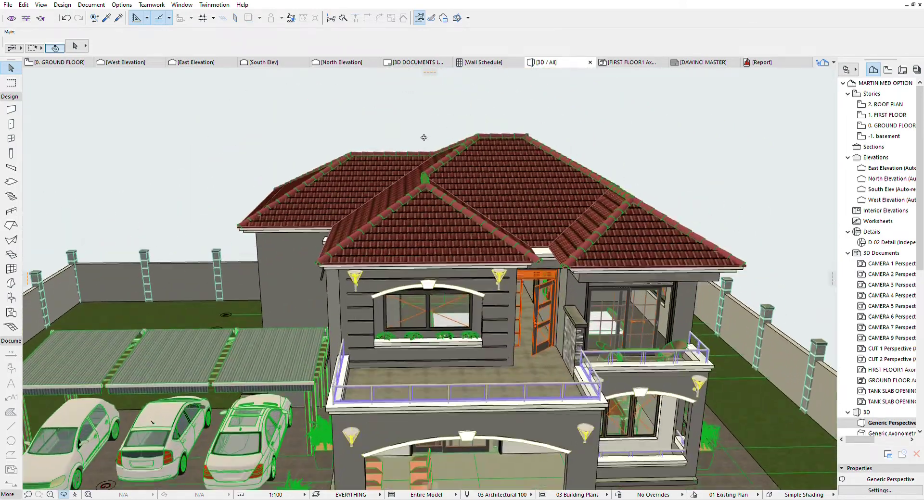
Step: Examine the tiled hip roof over the front terrace and the overall house from the carport corner
drag(421, 195, 486, 188)
scroll(444, 176, up, 2)
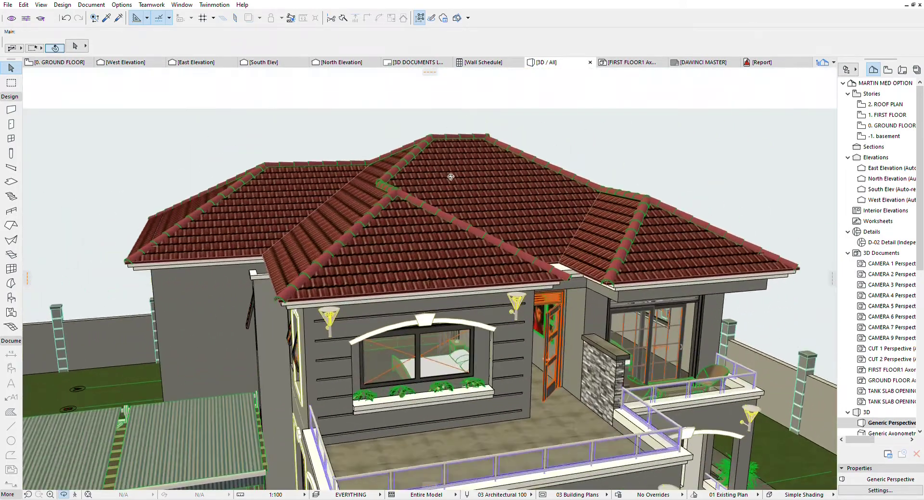
shift+middle_drag(528, 221, 515, 290)
drag(516, 291, 448, 255)
scroll(447, 255, down, 3)
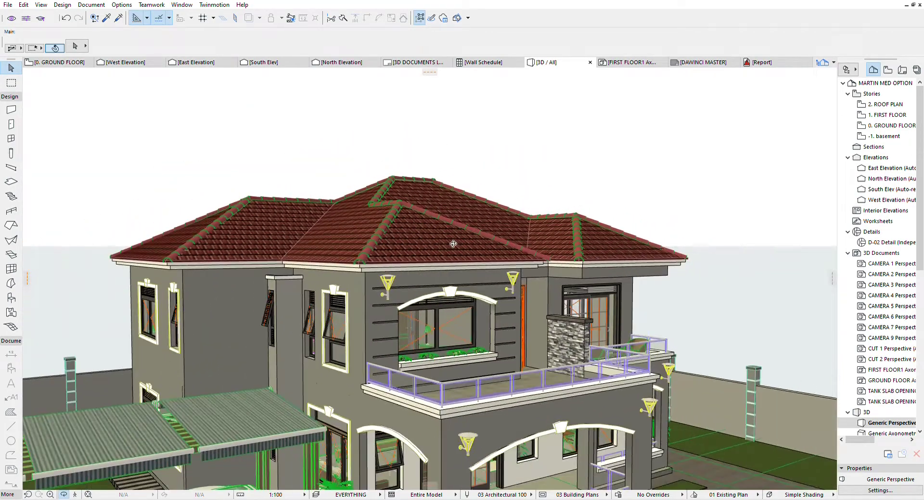
scroll(489, 250, down, 2)
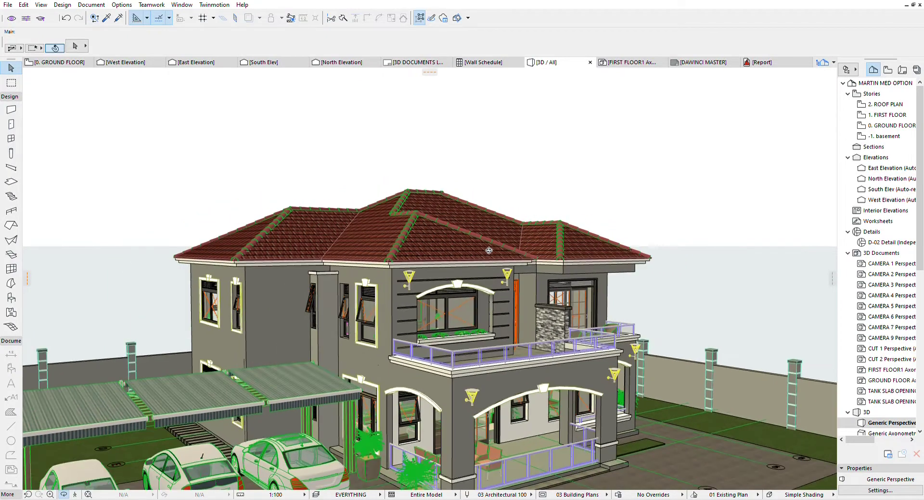
scroll(497, 245, down, 3)
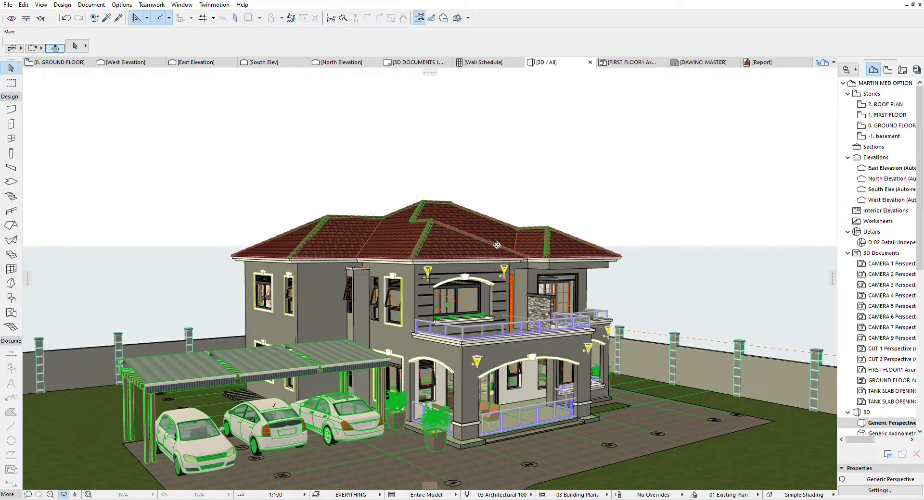
shift+middle_drag(497, 245, 744, 130)
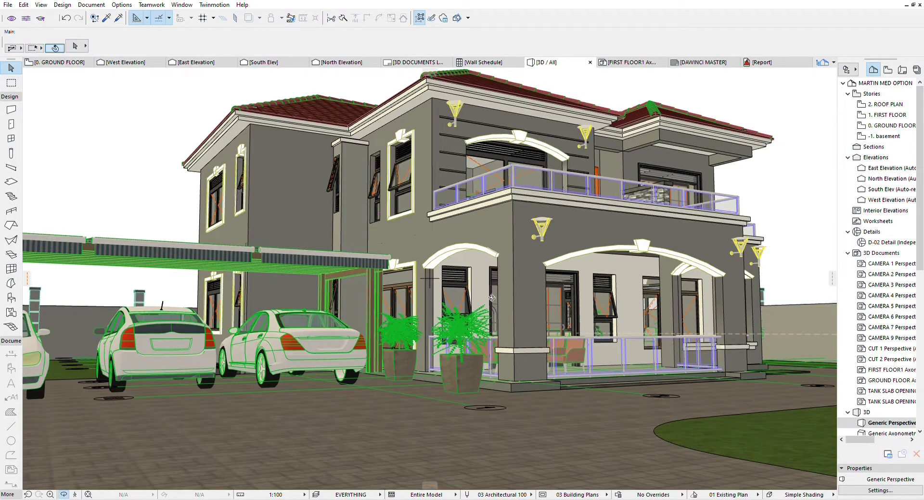
Step: Apply a horizontal 3D cutaway through the ground floor and examine the living room, dining area and front porch
click(463, 14)
click(474, 148)
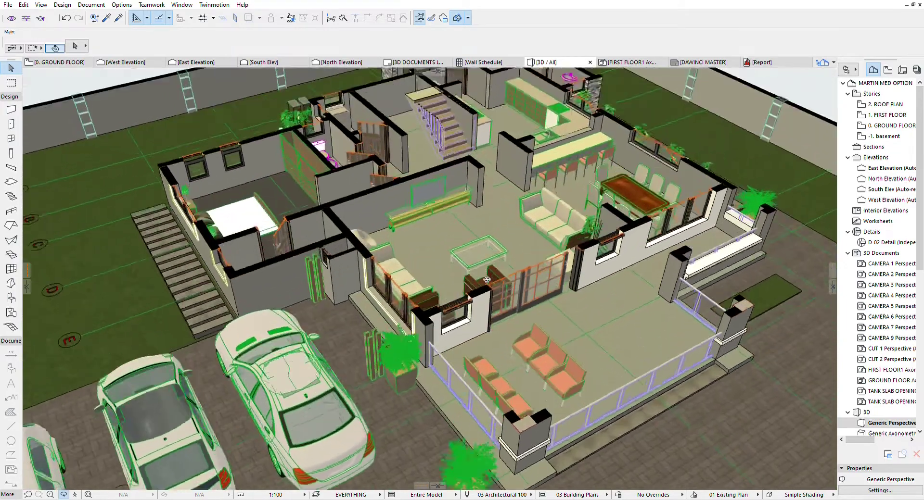
scroll(487, 280, down, 1)
scroll(557, 315, up, 4)
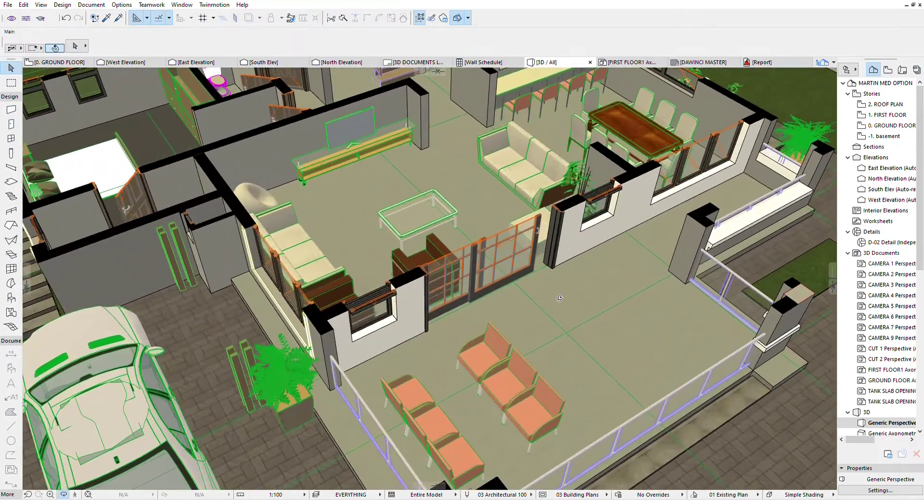
scroll(557, 315, down, 2)
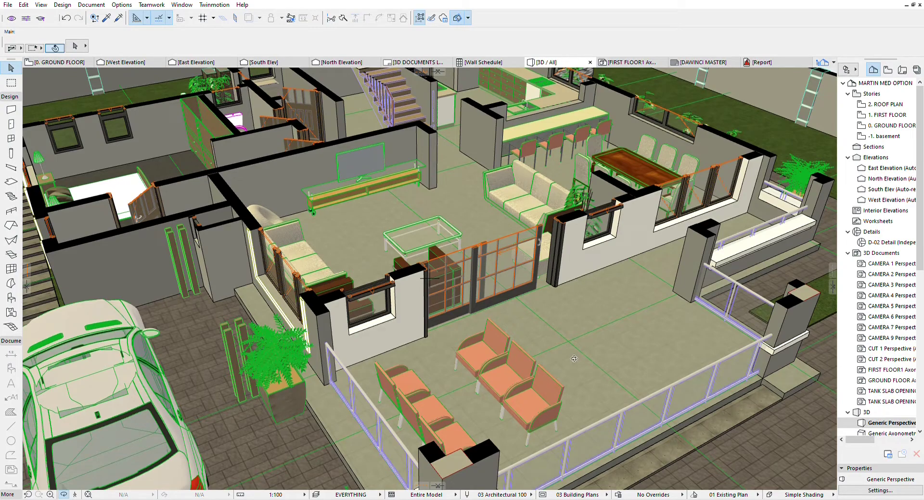
scroll(574, 302, up, 6)
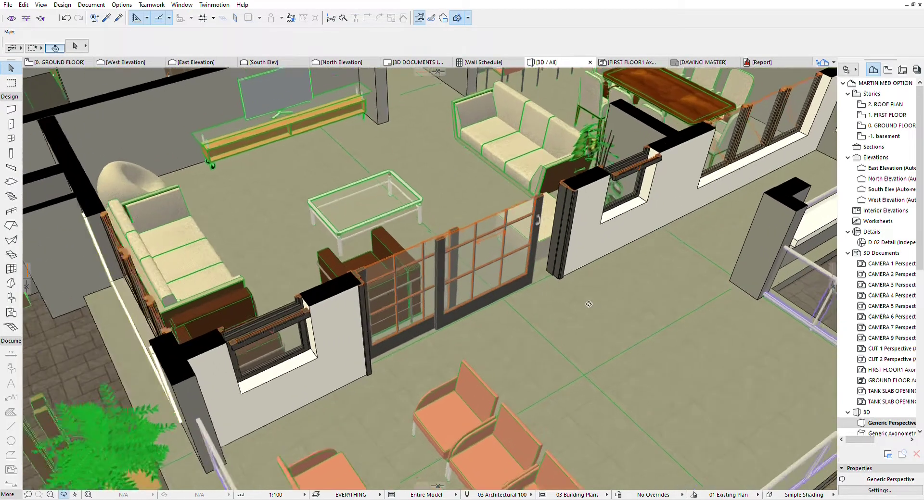
Step: Examine the ground-floor living room around the TV wall, sofas, armchairs, coffee table and glazed terrace doors
scroll(589, 304, down, 4)
scroll(477, 253, up, 5)
drag(477, 253, 271, 265)
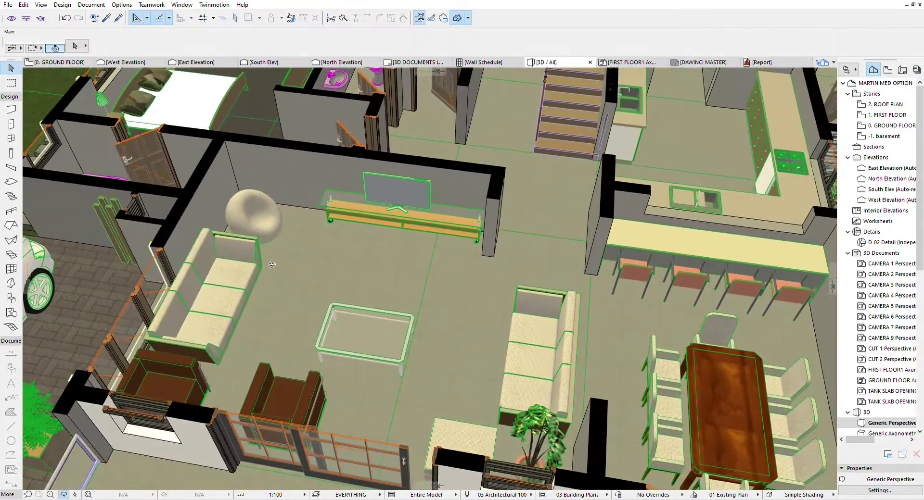
scroll(238, 283, up, 2)
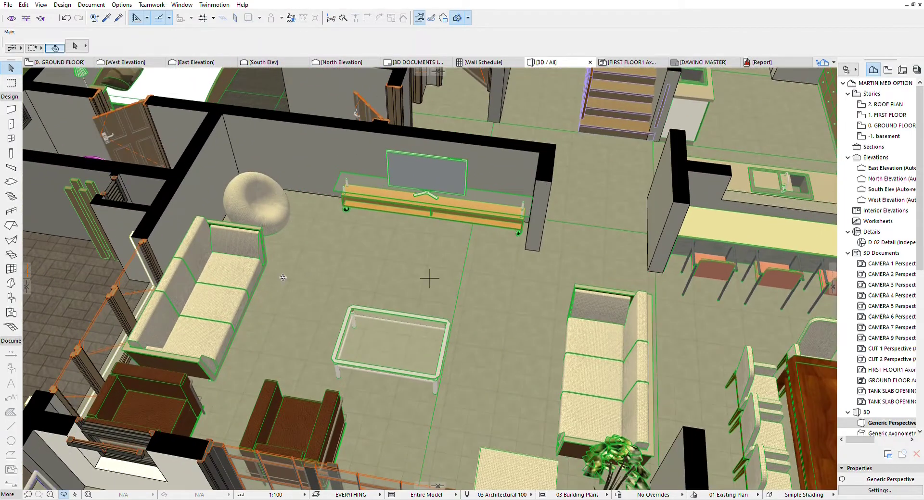
scroll(284, 262, up, 2)
scroll(302, 246, up, 1)
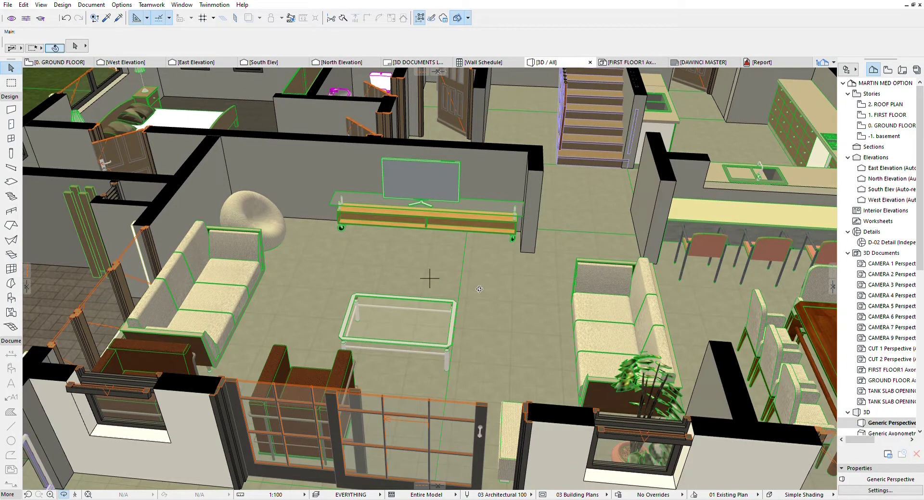
drag(477, 284, 401, 234)
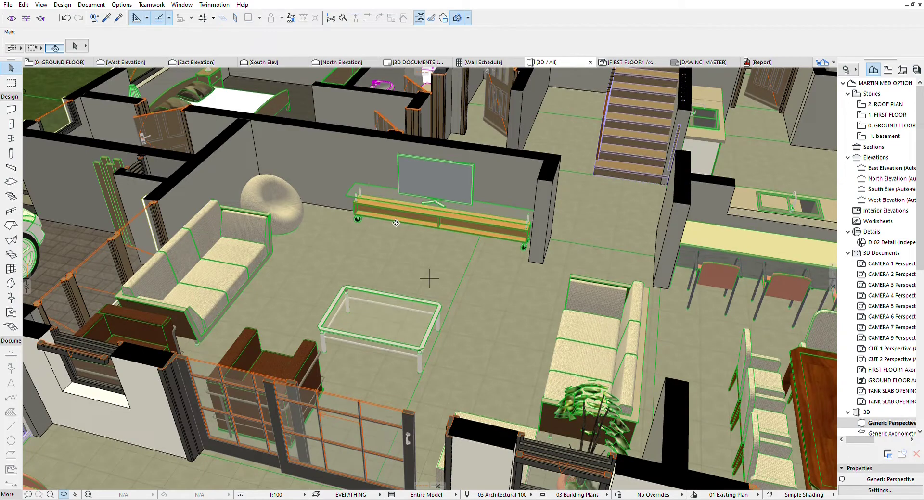
drag(374, 254, 458, 262)
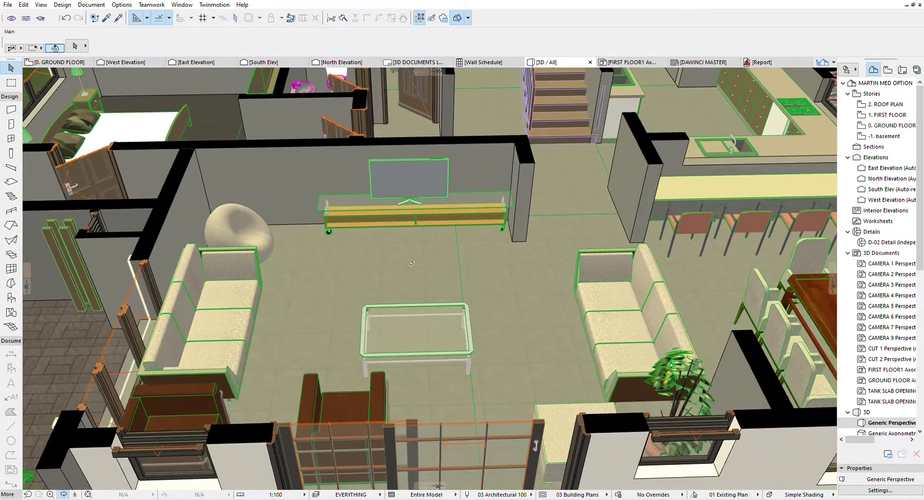
scroll(310, 267, down, 1)
scroll(525, 277, down, 3)
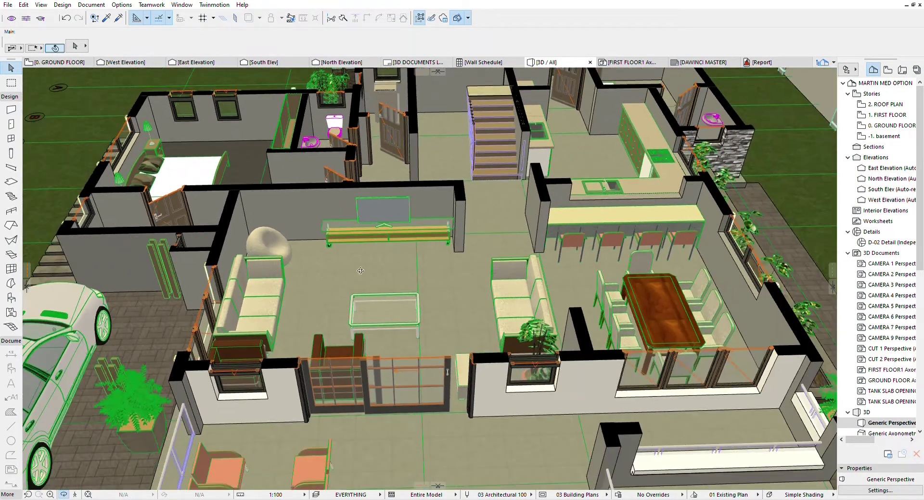
Step: Examine the dining area with its wooden table and the breakfast bar with stools beside the kitchen
scroll(729, 293, up, 8)
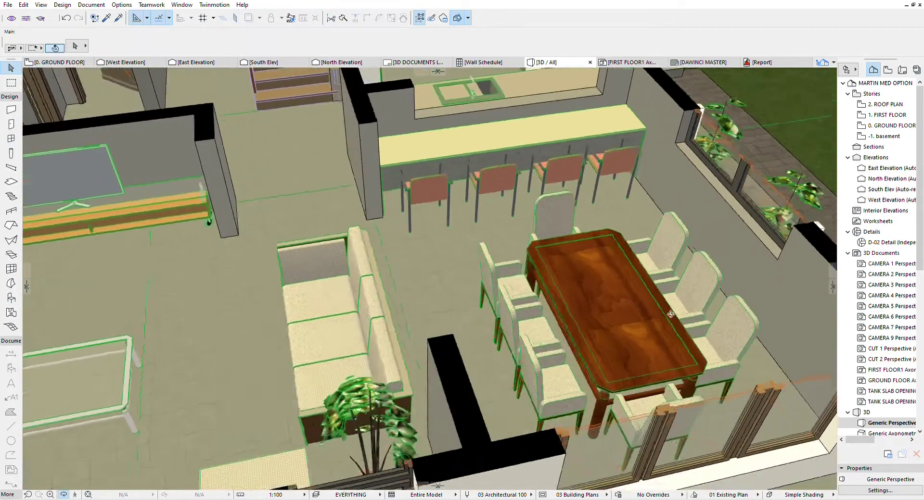
drag(671, 314, 685, 279)
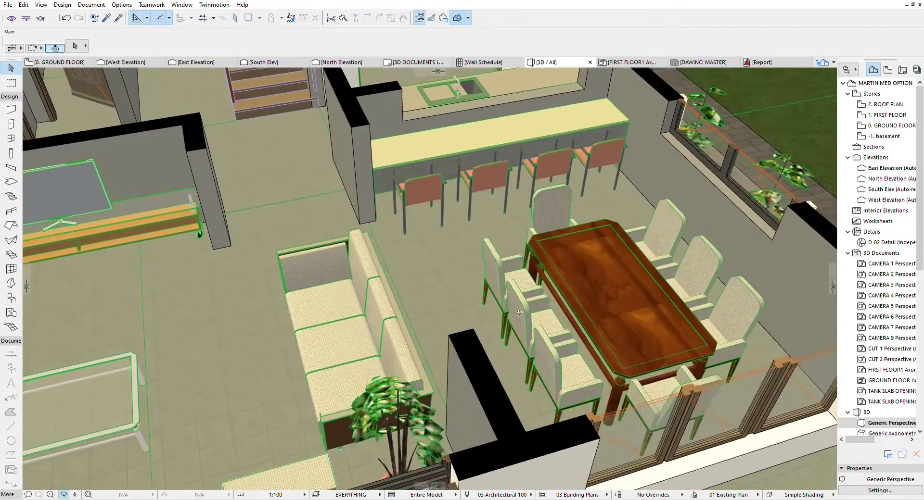
scroll(572, 333, down, 5)
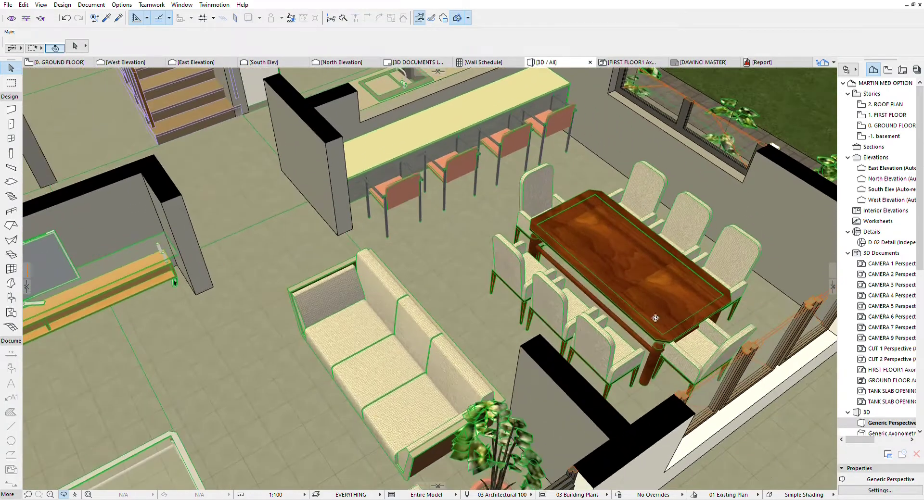
scroll(671, 275, down, 1)
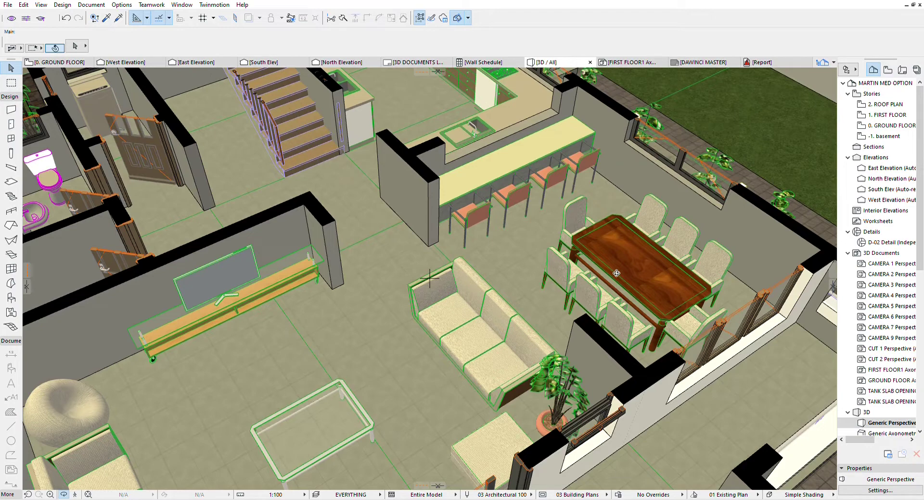
scroll(628, 189, up, 2)
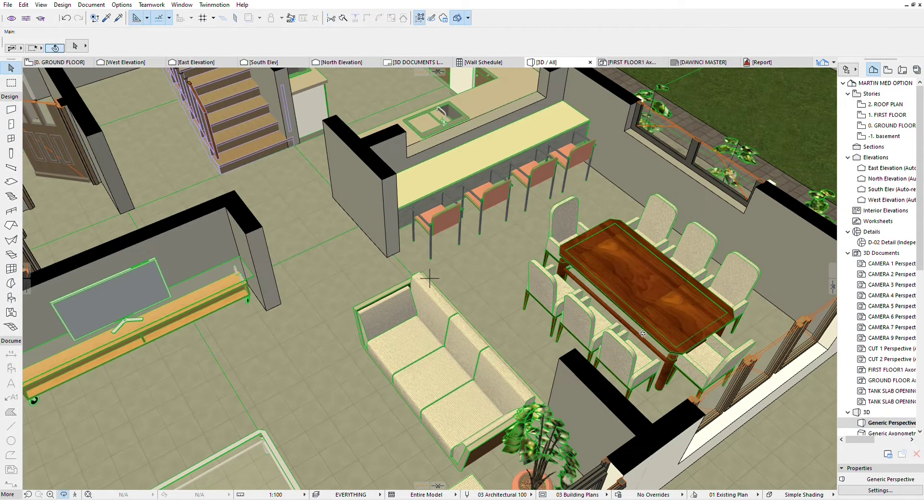
scroll(644, 335, down, 3)
scroll(611, 285, up, 5)
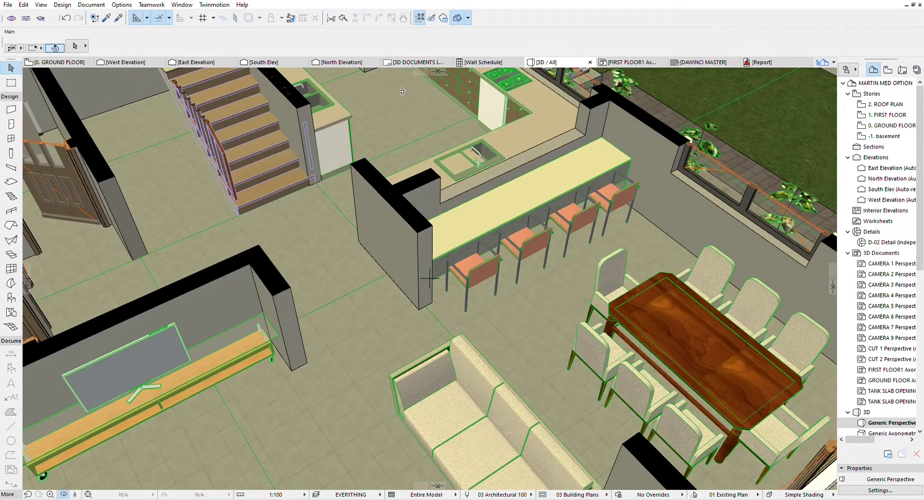
scroll(502, 191, up, 2)
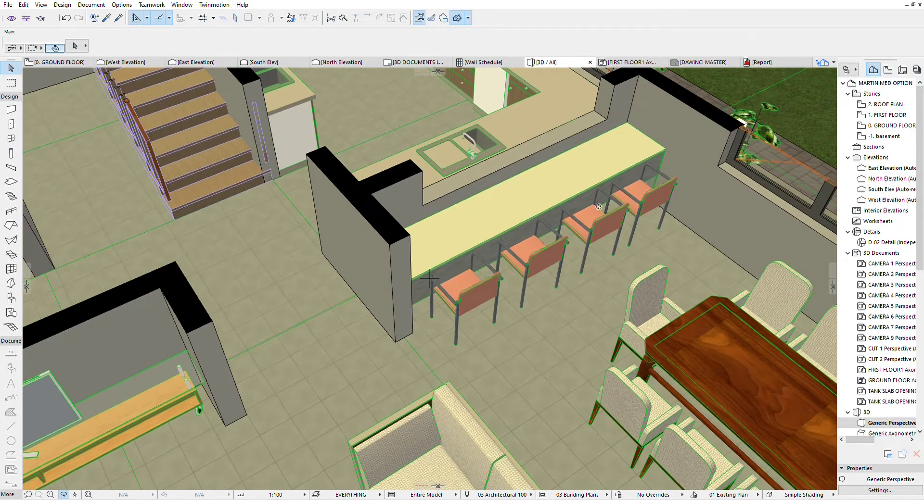
scroll(599, 206, down, 5)
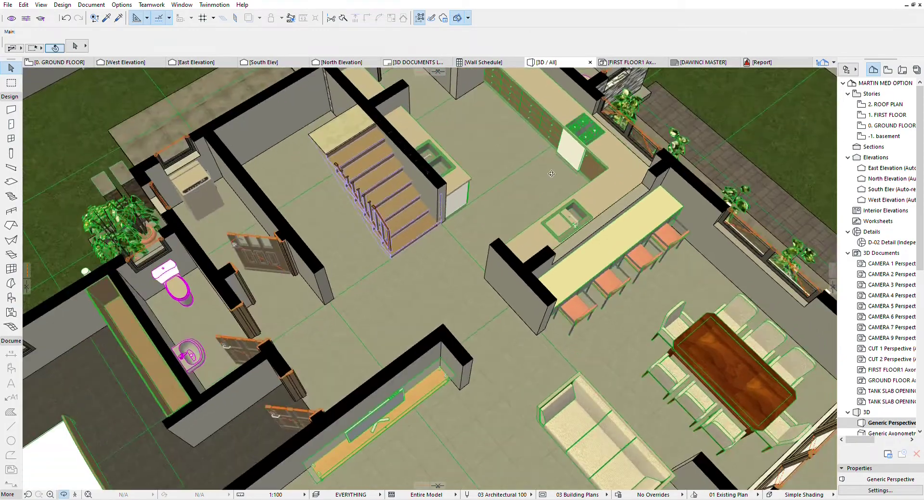
Step: Examine the staircase, the kitchen counters with cooker and sinks, and the small rear rooms behind the kitchen
scroll(551, 174, down, 3)
scroll(631, 199, up, 5)
drag(630, 198, 565, 273)
scroll(595, 224, up, 2)
shift+middle_drag(565, 272, 627, 234)
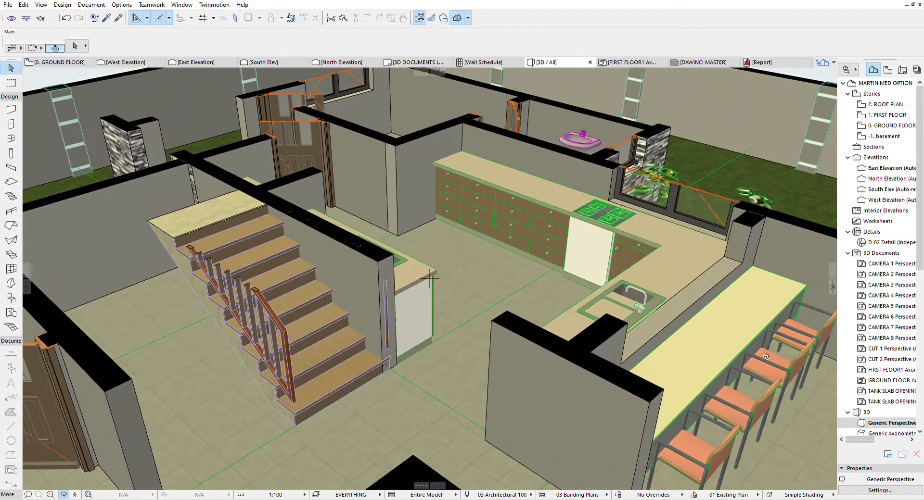
scroll(759, 354, down, 2)
scroll(537, 340, up, 5)
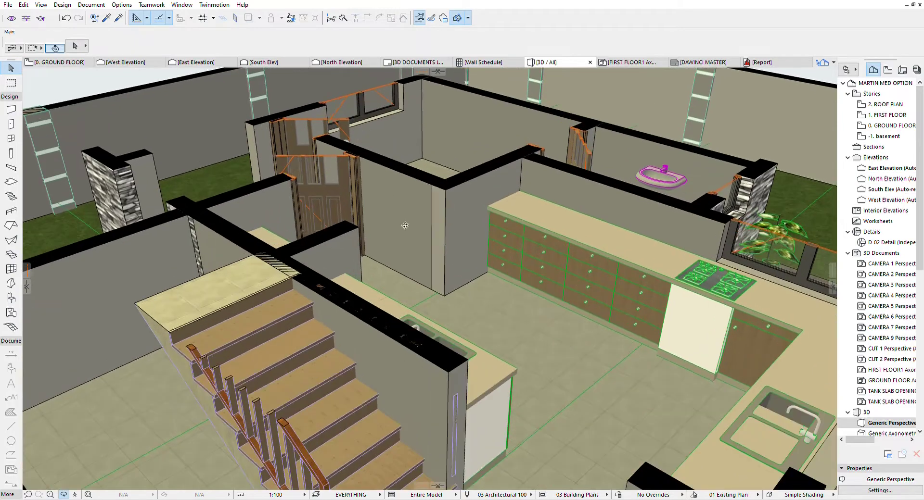
drag(457, 296, 476, 308)
scroll(483, 316, up, 3)
scroll(448, 357, down, 5)
scroll(322, 258, up, 2)
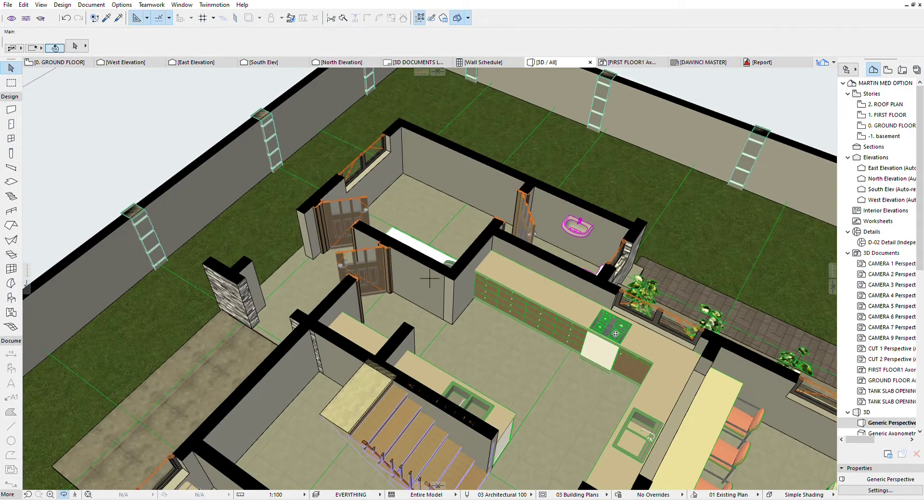
Step: Examine the whole ground-floor layout from the carport side, including the living room windows and front terrace
drag(555, 412, 423, 318)
scroll(423, 318, down, 2)
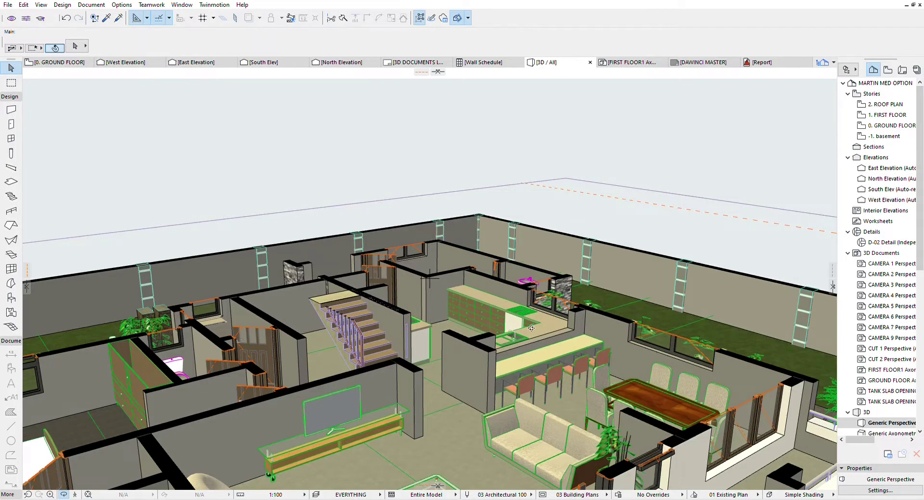
scroll(722, 284, down, 3)
scroll(585, 443, down, 4)
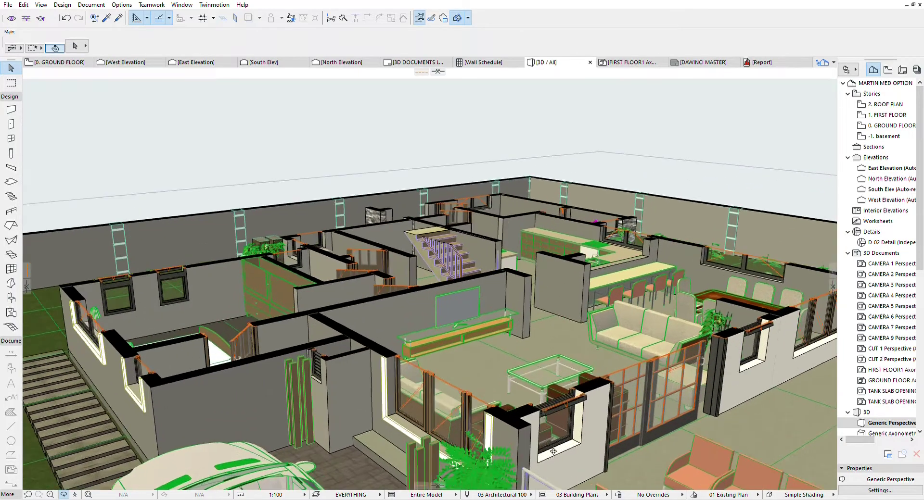
scroll(498, 470, down, 3)
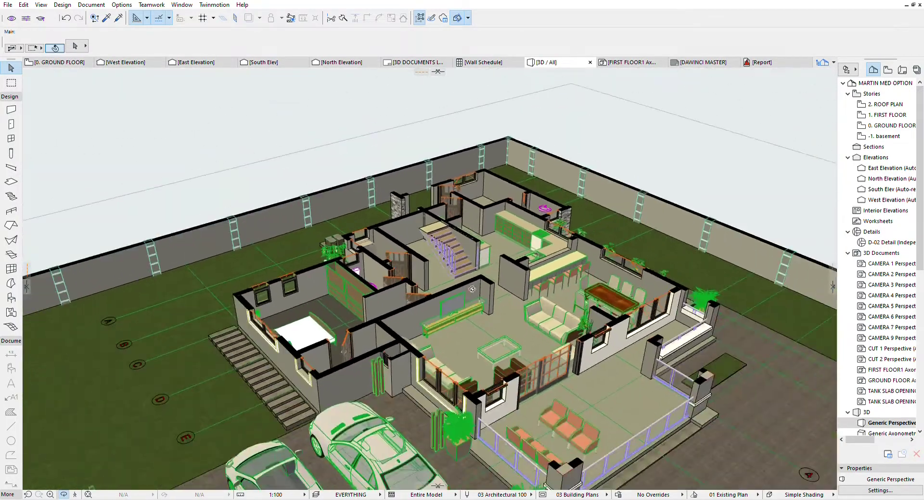
scroll(448, 339, up, 7)
scroll(449, 339, up, 4)
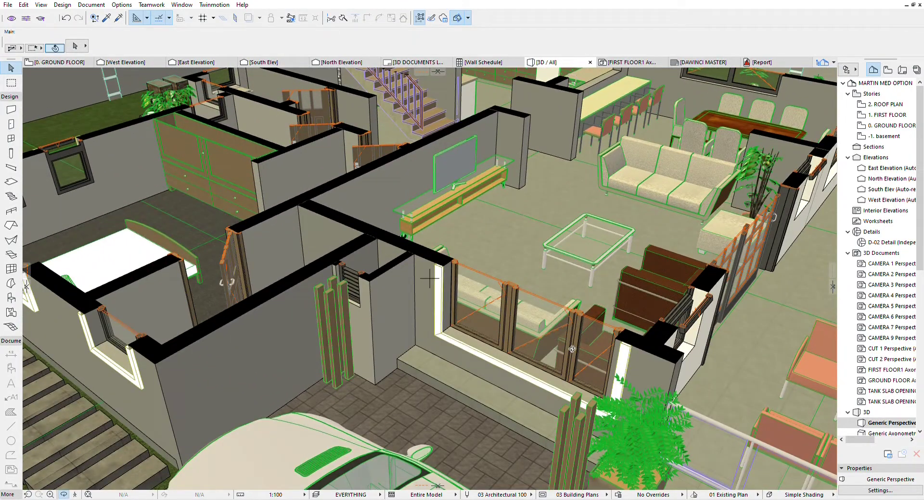
drag(715, 335, 508, 332)
scroll(508, 332, down, 1)
drag(663, 335, 813, 276)
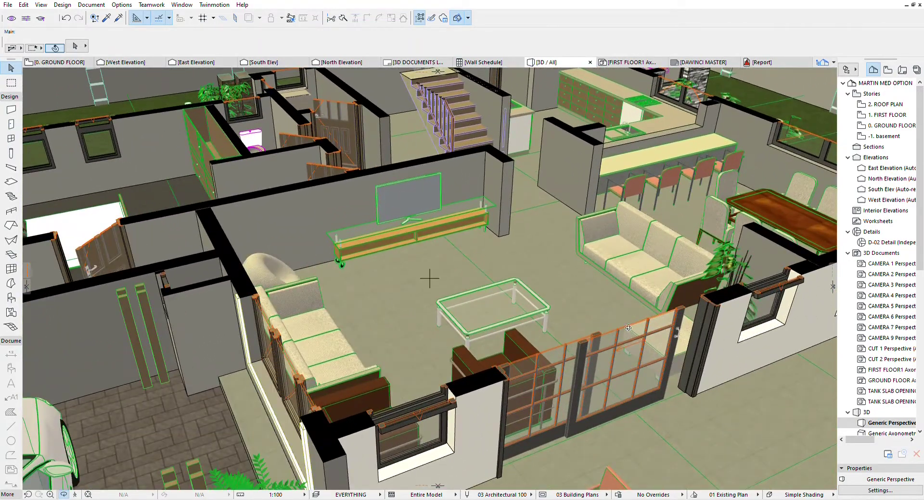
scroll(559, 308, down, 4)
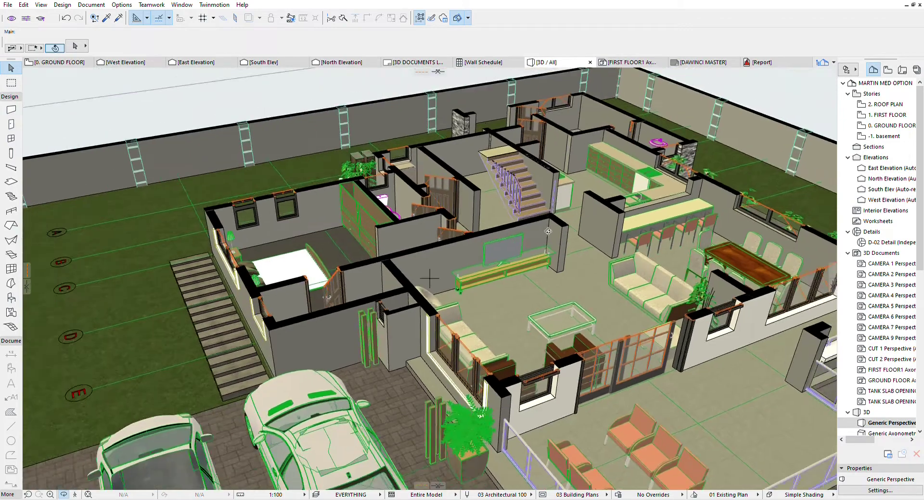
Step: Examine the kitchen up close, from the cooker run to the sink counter and the separate drawer unit near the rear door
scroll(553, 291, up, 2)
mouse_move(577, 161)
mouse_down()
mouse_move(579, 241)
mouse_move(579, 175)
mouse_up()
scroll(531, 327, down, 3)
scroll(552, 266, up, 10)
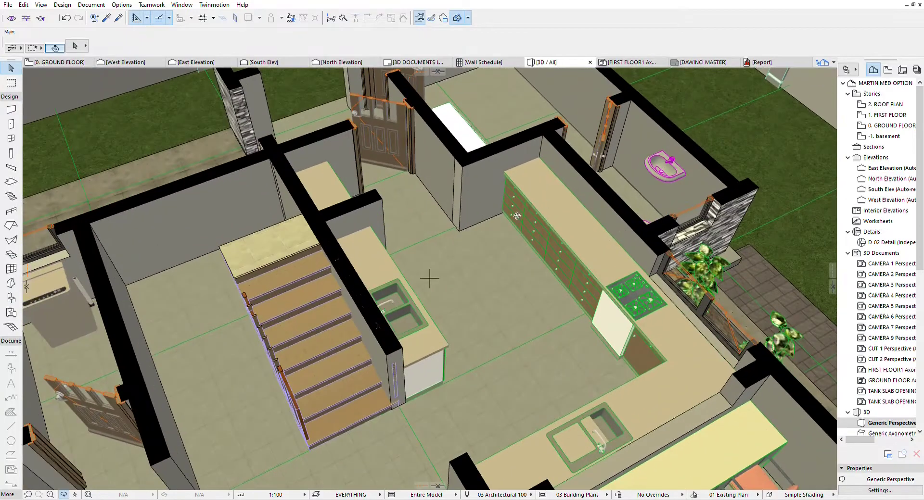
shift+middle_drag(560, 285, 320, 328)
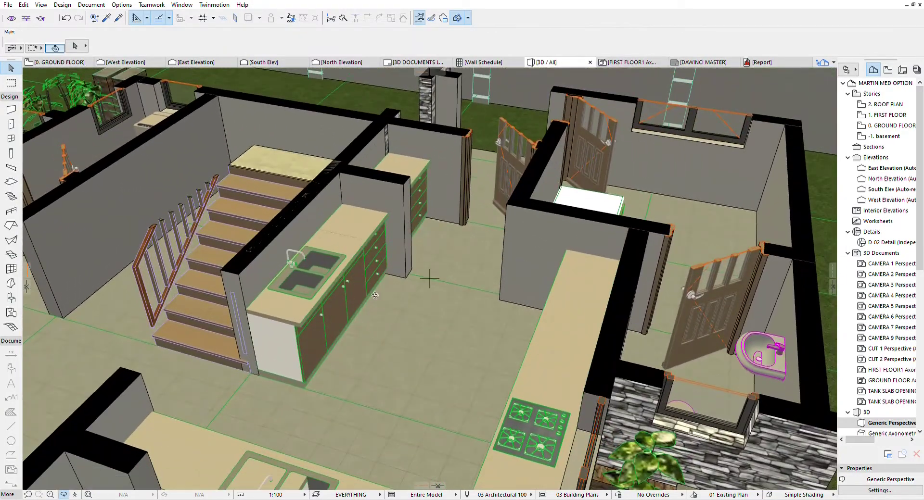
middle_drag(507, 312, 524, 343)
scroll(436, 176, up, 3)
shift+middle_drag(450, 250, 421, 260)
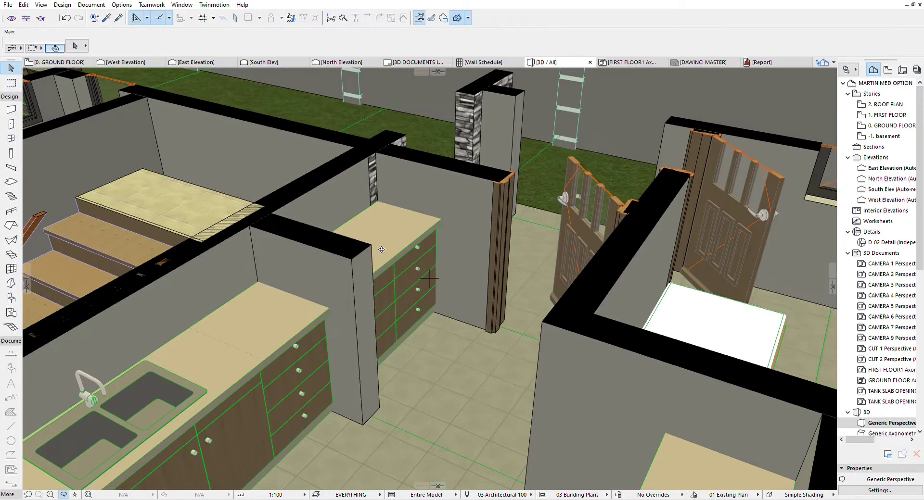
Step: Examine the small rear bedroom with its single bed, outside door and adjoining washroom beside the kitchen entrance
shift+middle_drag(381, 250, 637, 290)
scroll(503, 290, down, 2)
shift+middle_drag(506, 274, 518, 255)
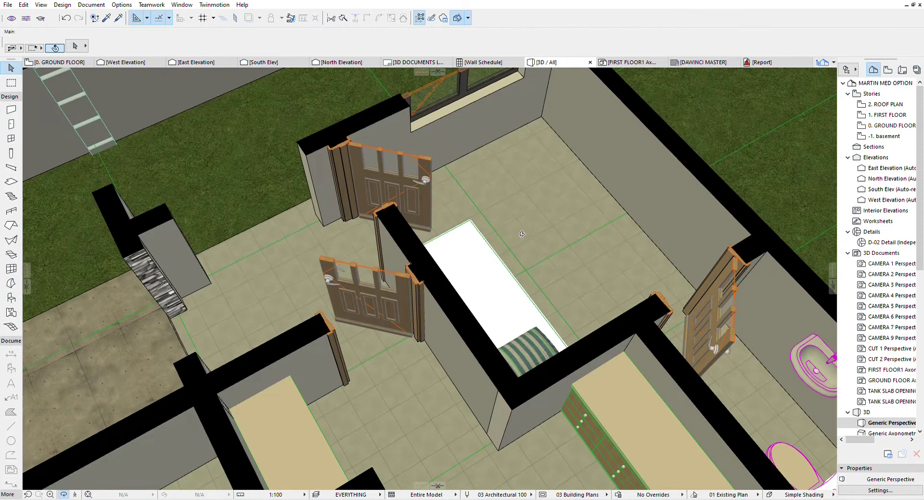
scroll(377, 219, down, 2)
scroll(561, 290, up, 3)
drag(664, 365, 478, 338)
scroll(478, 337, down, 3)
shift+middle_drag(478, 337, 741, 264)
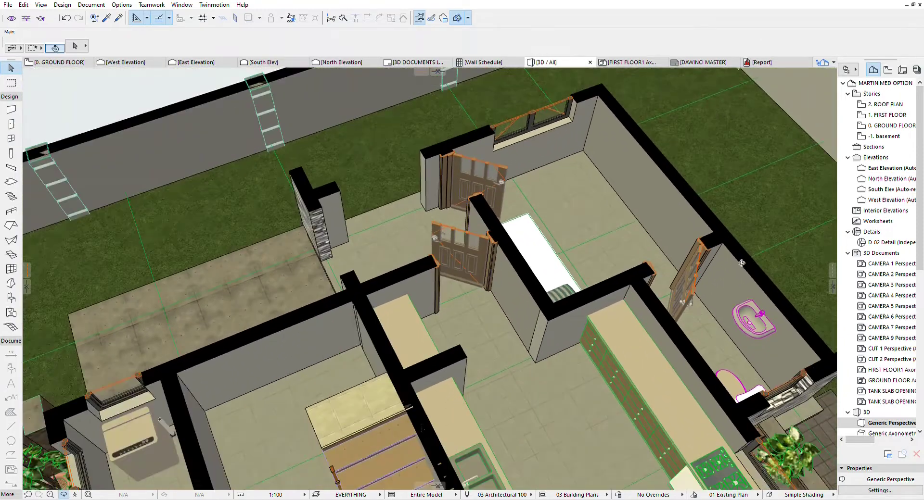
Step: Examine the stair hall together with the laundry room and shared toilet next to it
scroll(742, 263, down, 2)
drag(634, 342, 684, 256)
scroll(684, 256, down, 3)
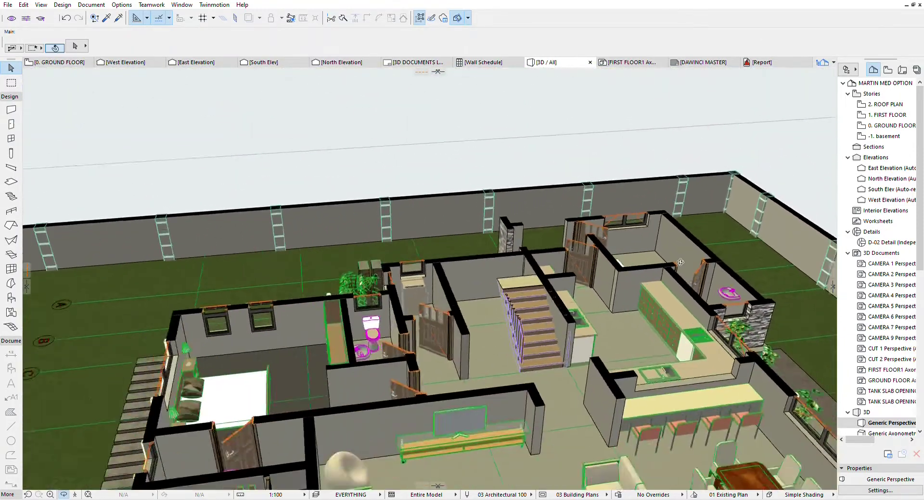
scroll(684, 256, down, 2)
scroll(607, 361, up, 4)
shift+middle_drag(605, 303, 608, 403)
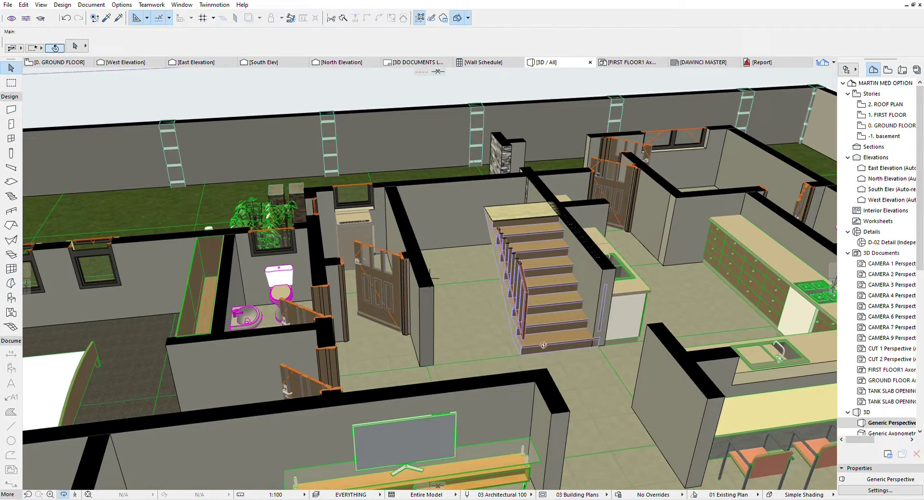
shift+middle_drag(427, 367, 155, 259)
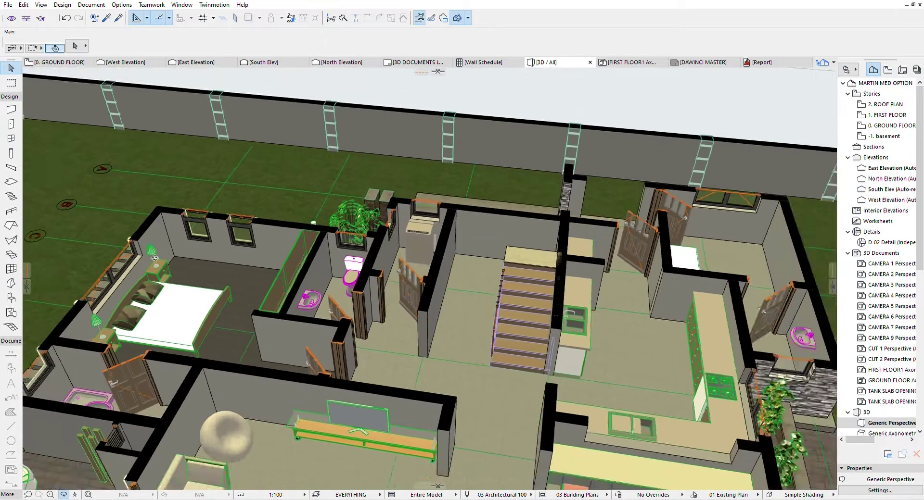
Step: Examine the ground-floor double bedroom with its wardrobe and its en-suite bathroom with shower, basin and toilet
scroll(155, 258, up, 4)
shift+middle_drag(147, 318, 196, 323)
scroll(319, 228, down, 2)
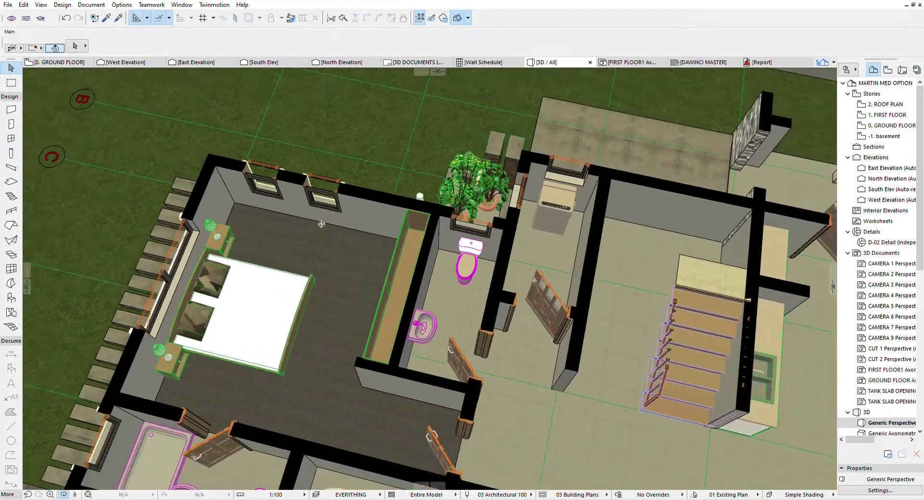
scroll(321, 223, down, 3)
scroll(266, 380, up, 2)
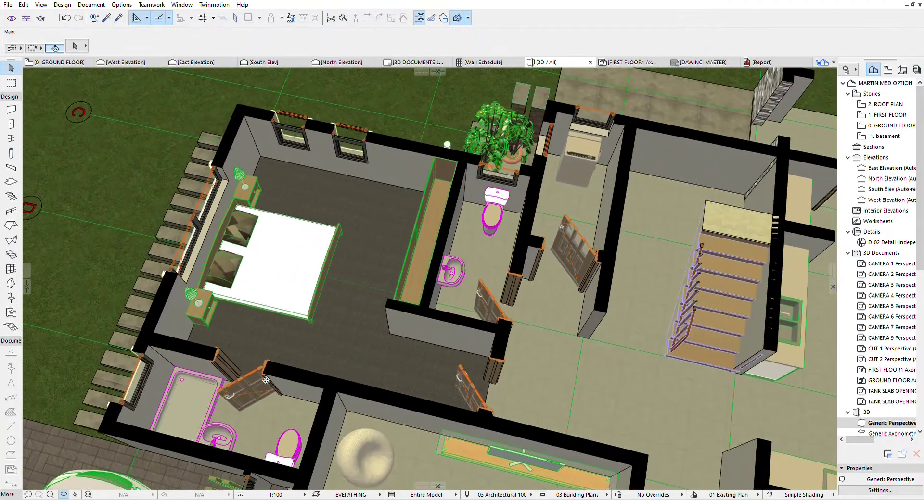
scroll(266, 380, up, 4)
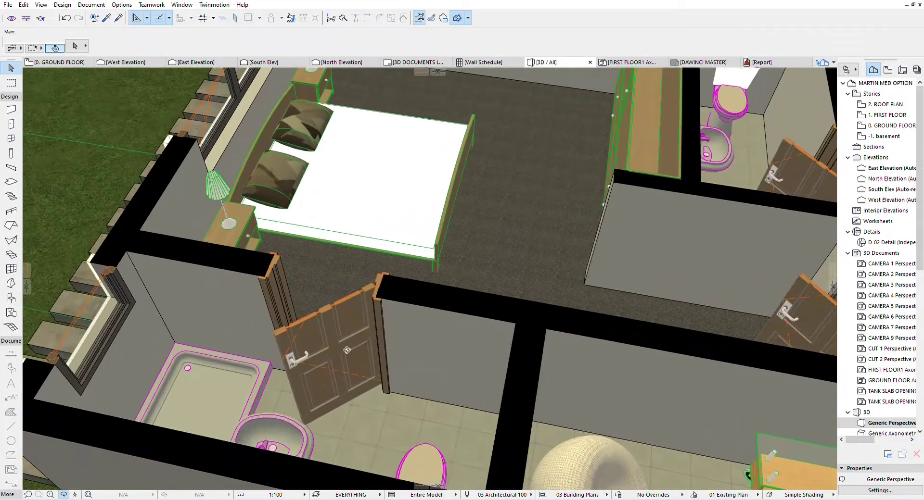
scroll(308, 371, up, 2)
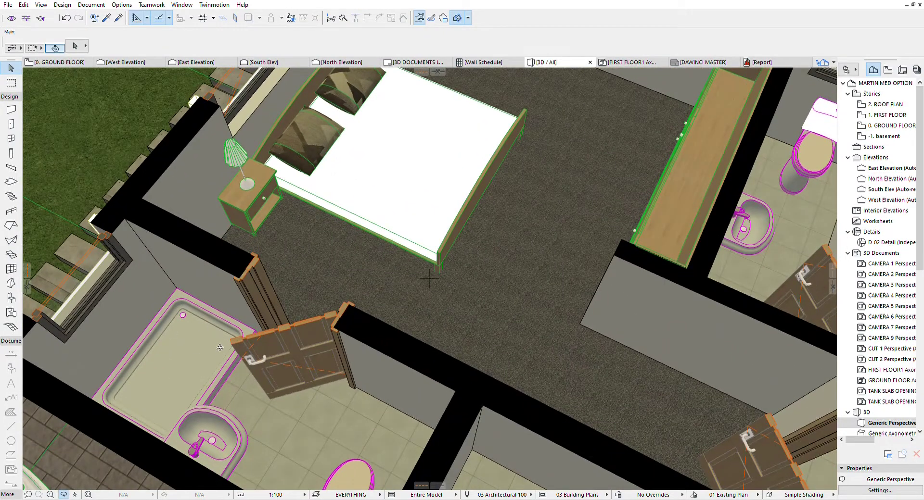
Step: Examine how the ground-floor double bedroom's wardrobe wall and doorway relate to the neighbouring shared toilet and hall
scroll(180, 342, down, 1)
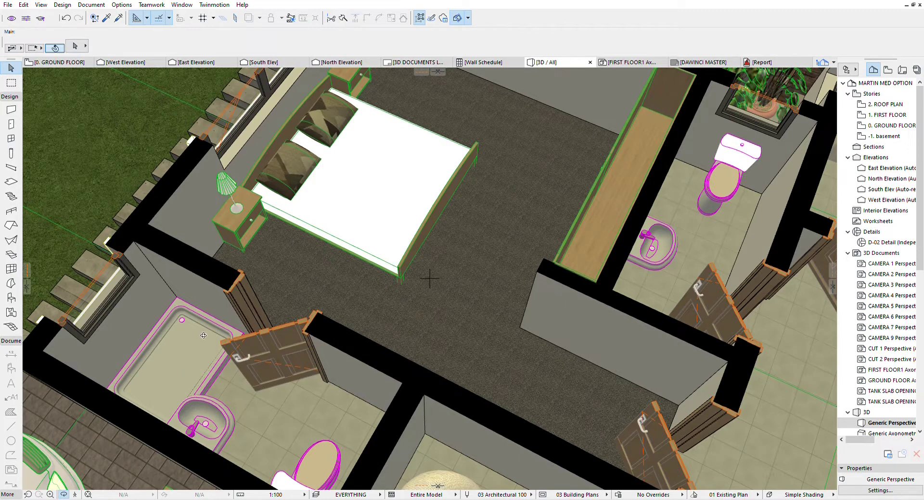
scroll(434, 322, down, 5)
scroll(434, 322, up, 1)
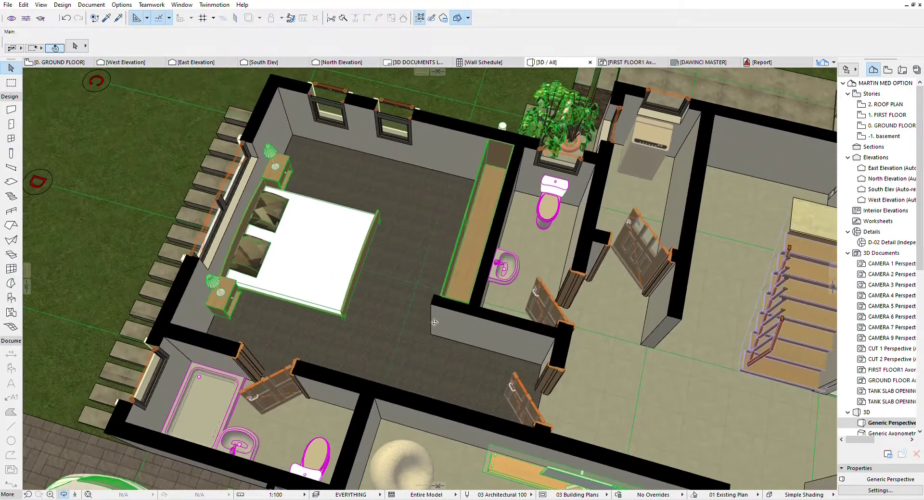
scroll(665, 298, up, 3)
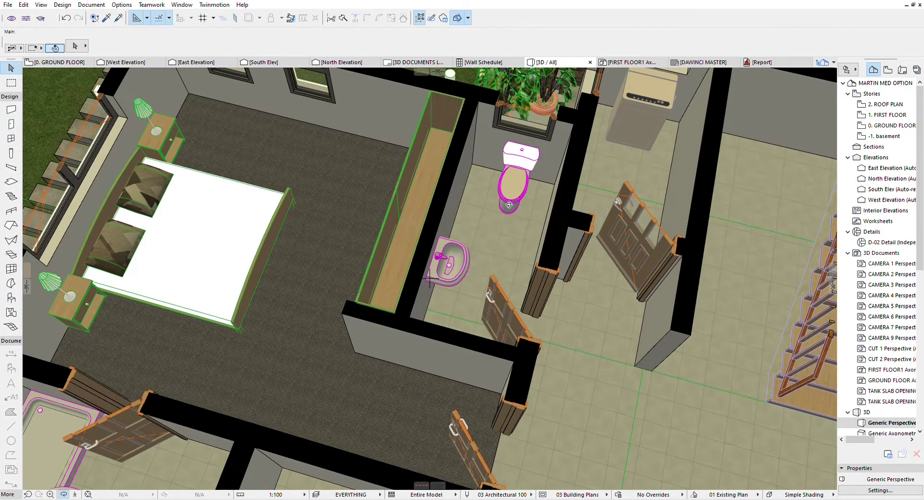
scroll(506, 208, down, 2)
scroll(520, 304, up, 2)
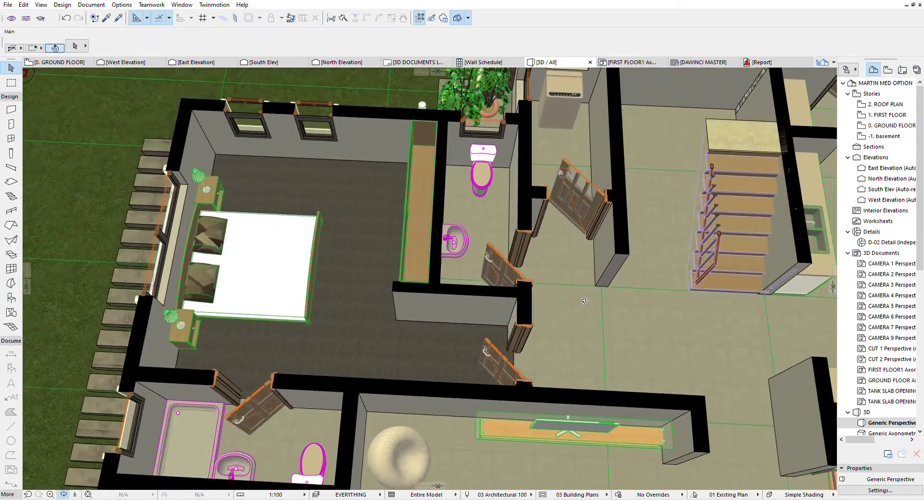
scroll(587, 224, up, 2)
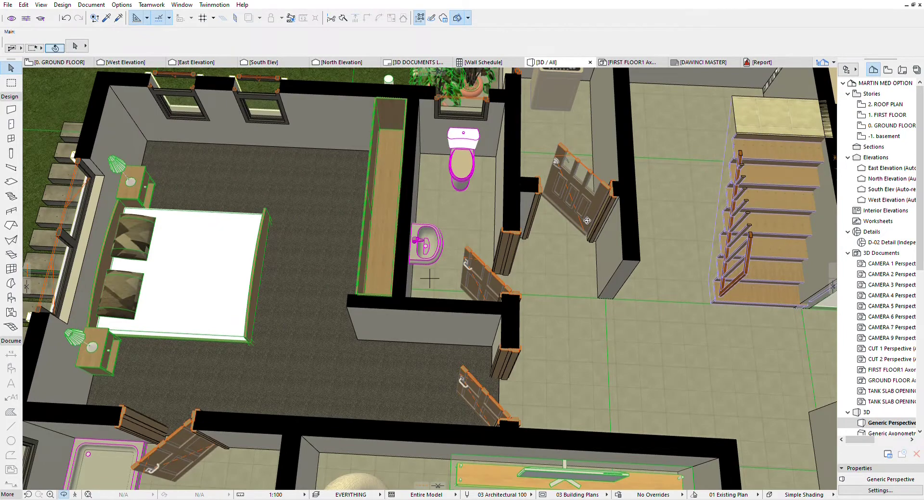
Step: Examine the shared toilet and laundry room up close, including their doors, windows and the planted corner outside
scroll(536, 229, down, 4)
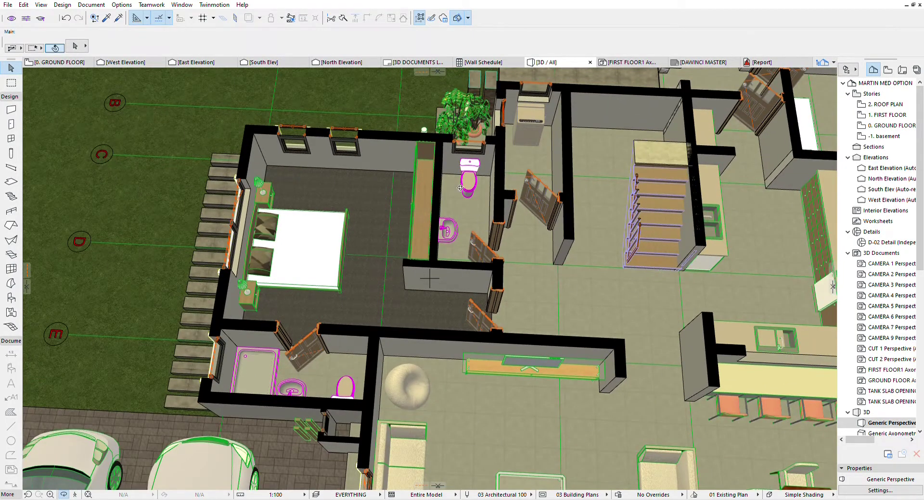
scroll(460, 188, up, 2)
scroll(487, 214, up, 3)
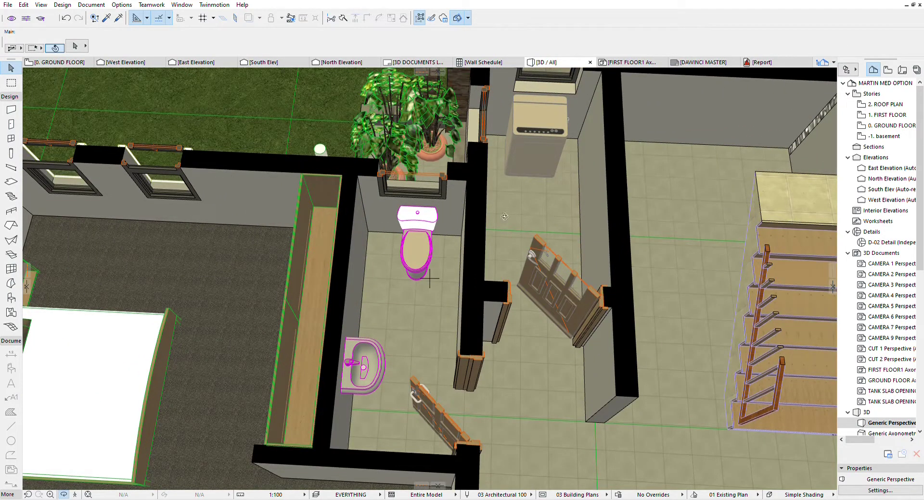
scroll(298, 255, down, 5)
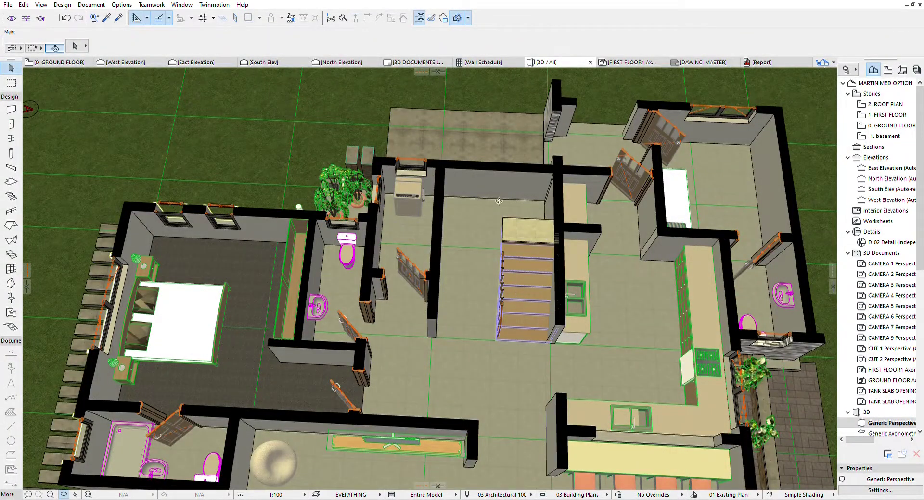
Step: Examine the rear entrance beside the paved yard and the route past the small bedroom into the kitchen
scroll(619, 163, up, 5)
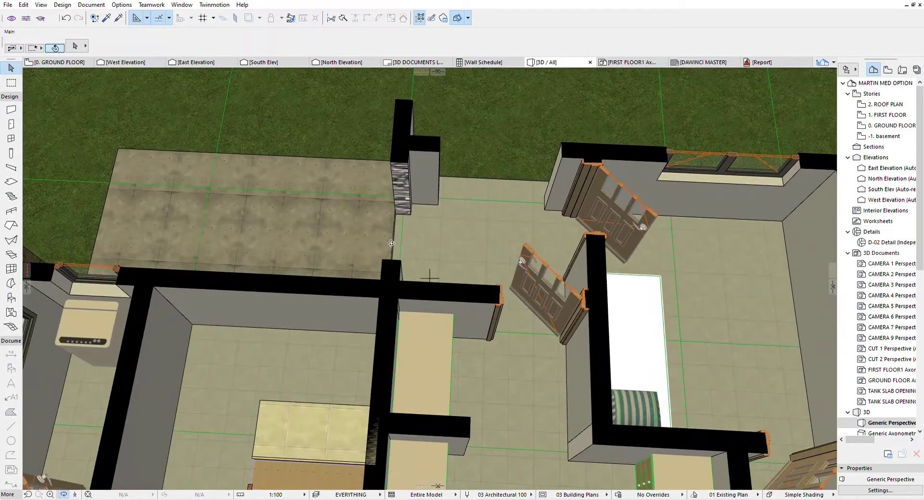
scroll(574, 202, down, 5)
scroll(574, 351, up, 4)
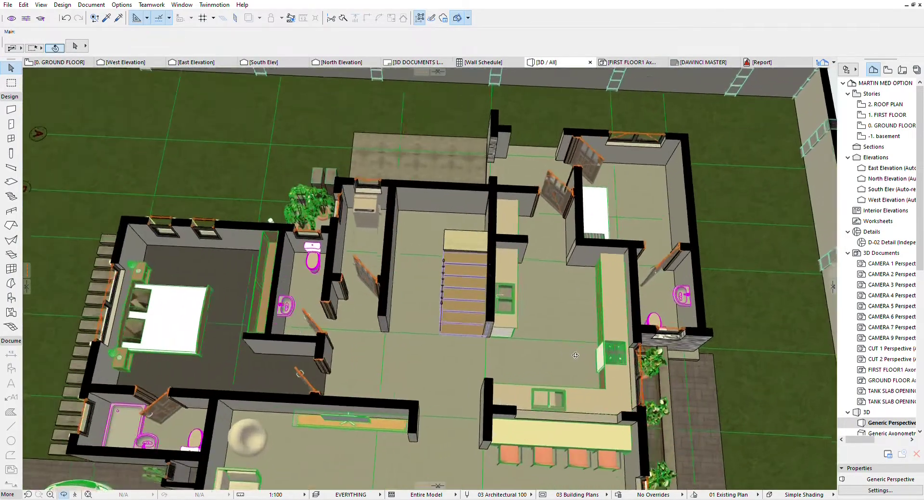
scroll(574, 351, down, 5)
scroll(592, 327, up, 5)
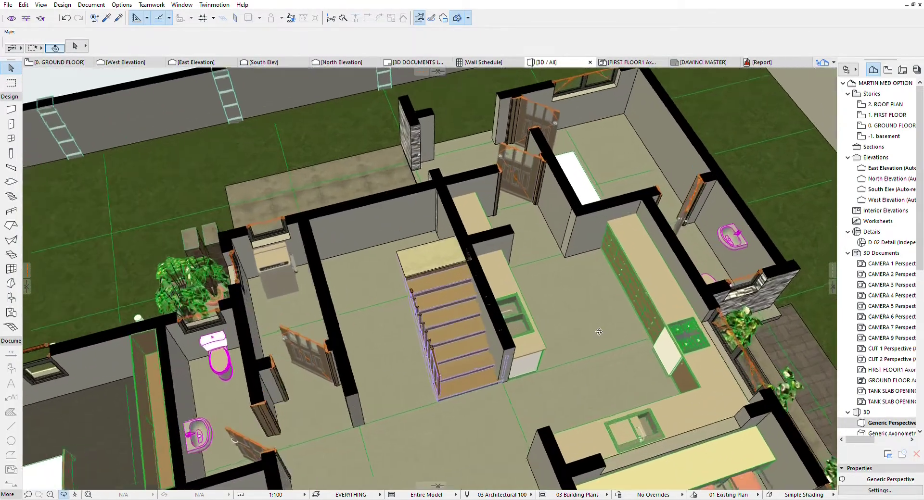
scroll(599, 332, up, 2)
Step: View the whole ground-floor cutaway from the front, with its verandah, living and dining areas inside the boundary wall
drag(599, 332, 586, 276)
shift+middle_drag(586, 276, 623, 348)
scroll(665, 336, down, 5)
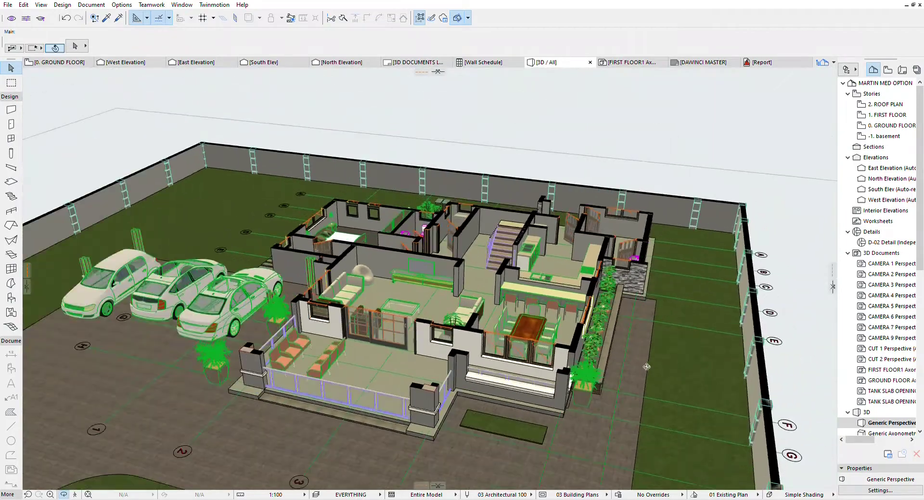
scroll(474, 255, up, 4)
shift+middle_drag(473, 255, 501, 257)
scroll(477, 264, down, 5)
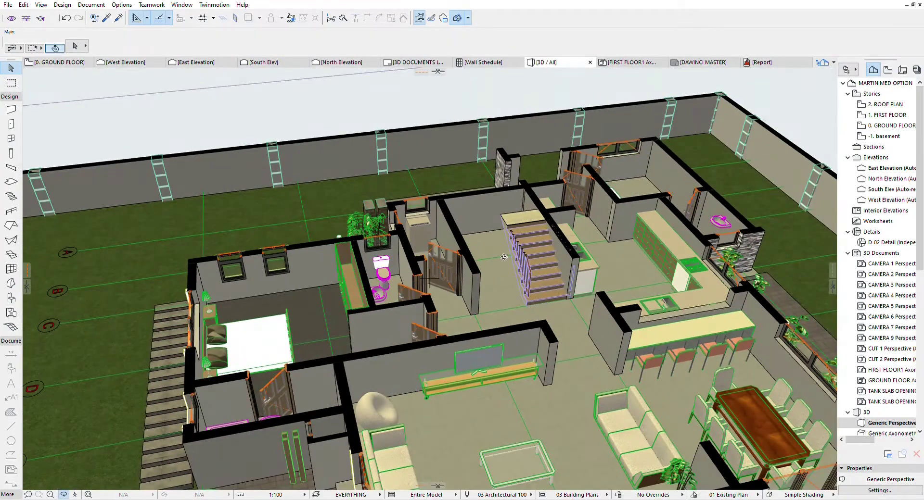
Step: Review the ground-floor layout once more from above and from the front, from the bedroom wing to the kitchen
scroll(503, 258, up, 5)
shift+middle_drag(425, 241, 393, 230)
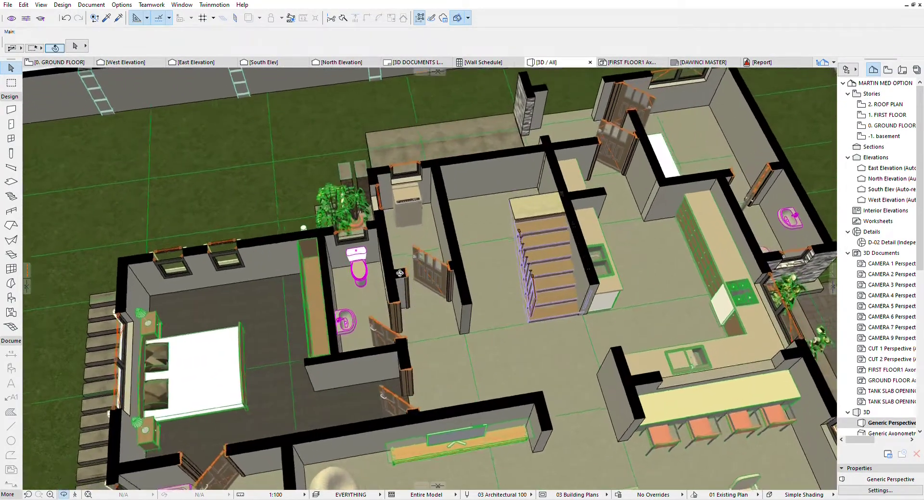
scroll(392, 229, down, 2)
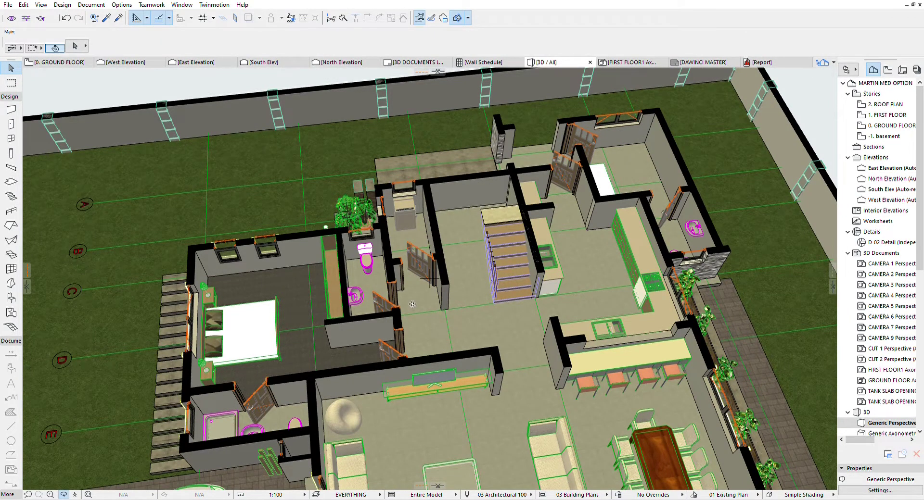
scroll(306, 199, down, 2)
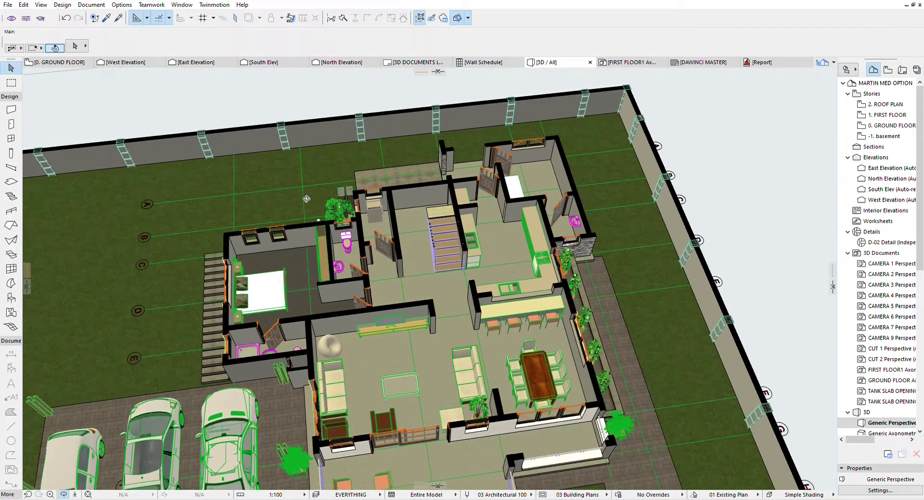
shift+middle_drag(359, 266, 398, 199)
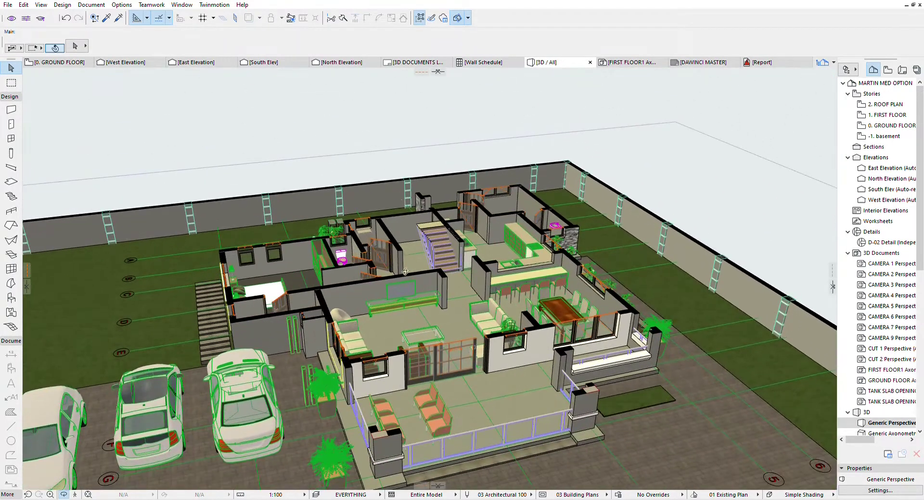
scroll(405, 272, up, 6)
shift+middle_drag(358, 265, 394, 274)
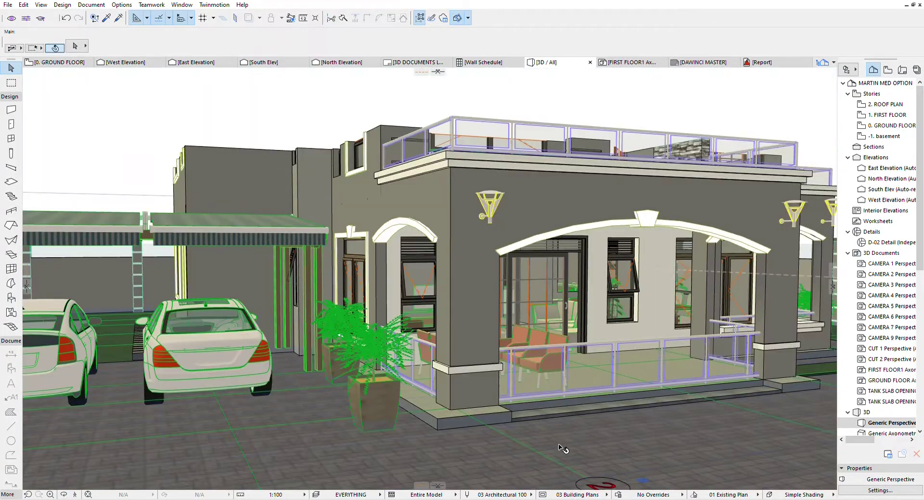
Step: Orbit from the front exterior to an overhead view of the first-floor cutaway and survey its rooms around the stairs
scroll(559, 449, down, 1)
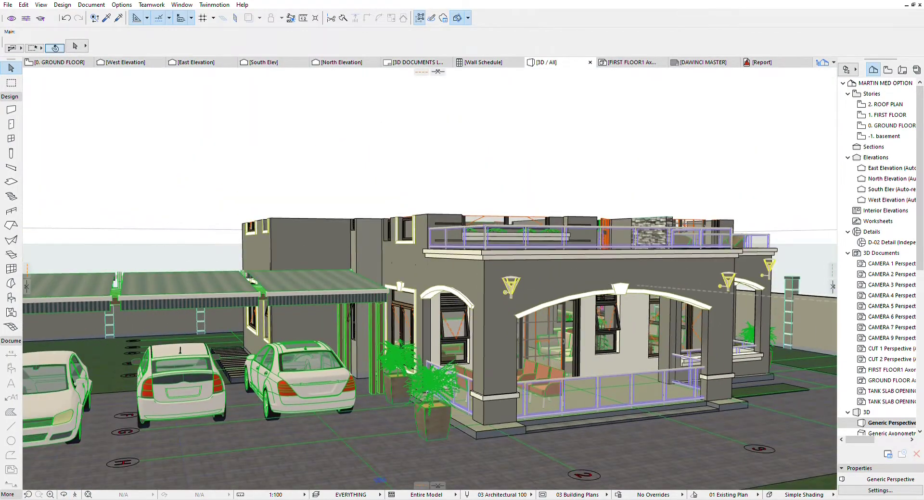
click(64, 494)
drag(415, 258, 526, 374)
scroll(432, 187, up, 6)
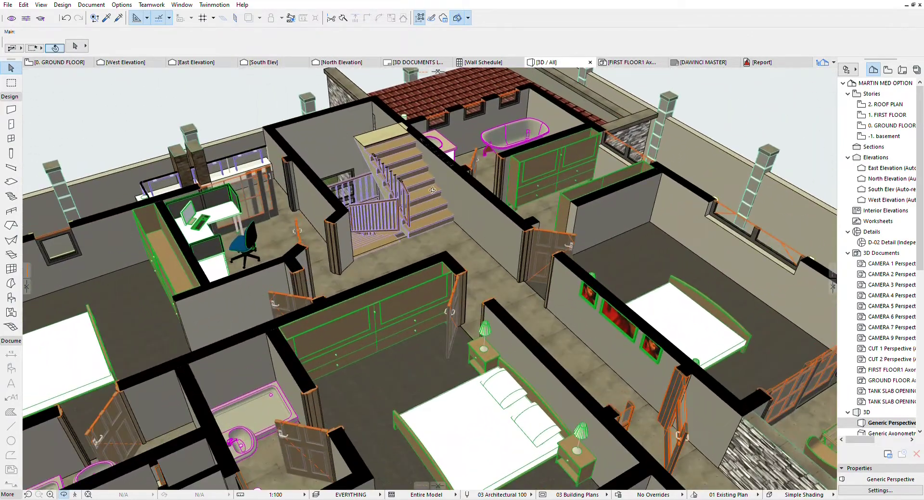
scroll(431, 187, down, 2)
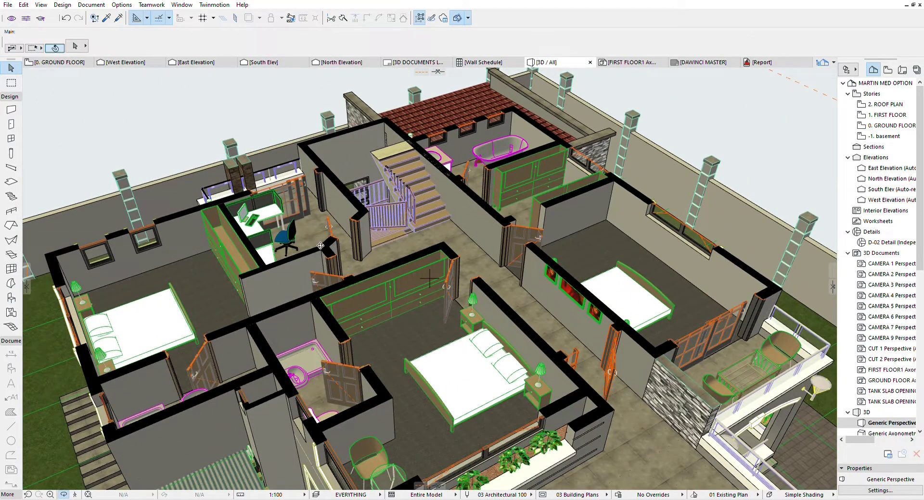
scroll(335, 169, up, 5)
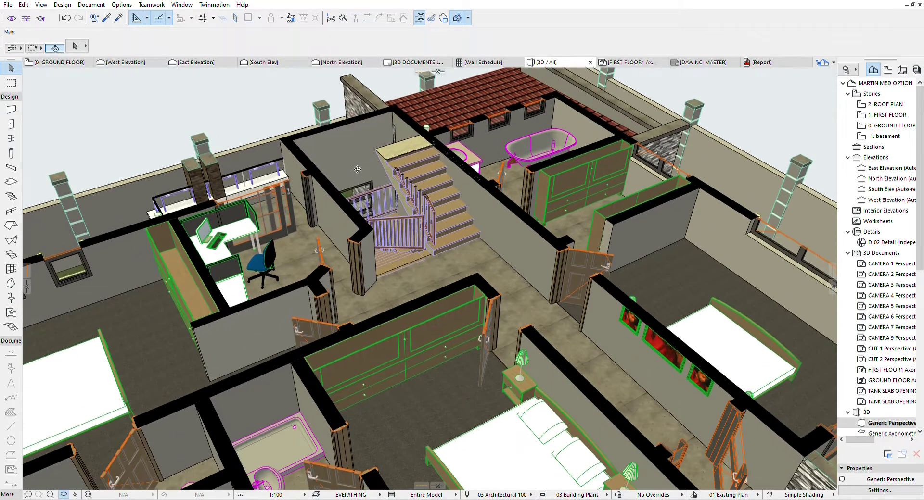
Step: Examine the staircase up close from above, including its landing, flights and railings on the first floor
scroll(343, 199, up, 3)
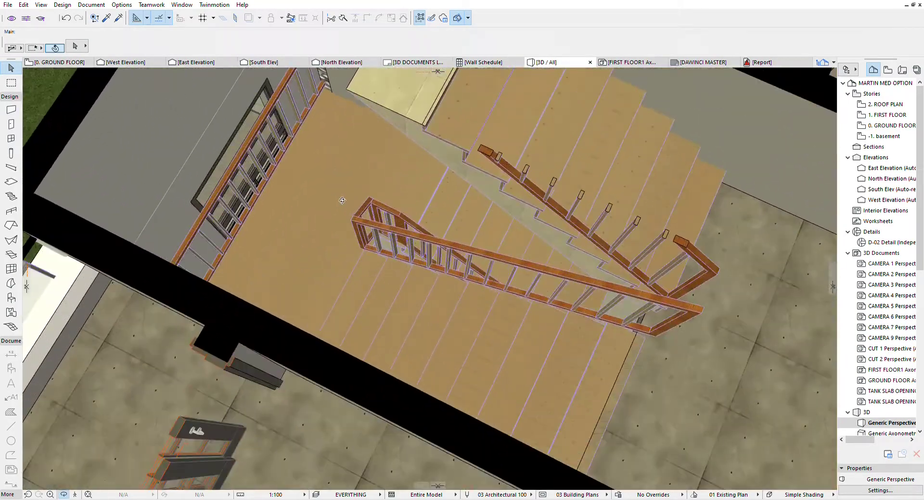
shift+middle_drag(494, 332, 305, 222)
scroll(430, 282, down, 2)
shift+middle_drag(432, 285, 399, 279)
scroll(398, 278, down, 4)
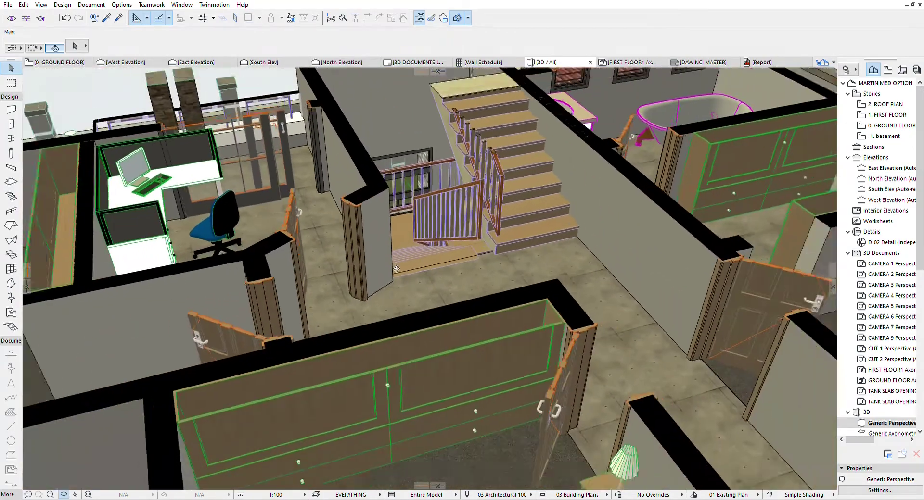
Step: Examine the first-floor study with its corner desk, computer and chair beside the stair landing
shift+middle_drag(457, 275, 211, 127)
scroll(212, 127, up, 2)
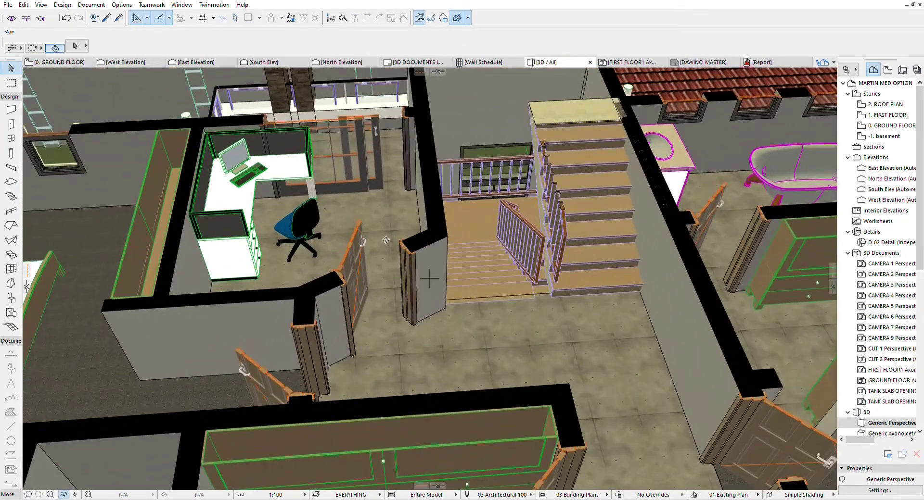
drag(243, 161, 252, 187)
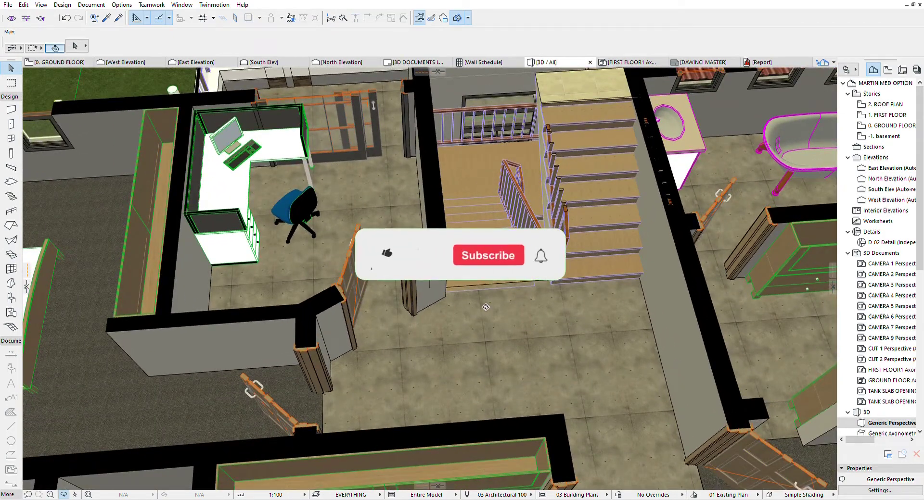
scroll(459, 298, down, 2)
scroll(333, 158, up, 2)
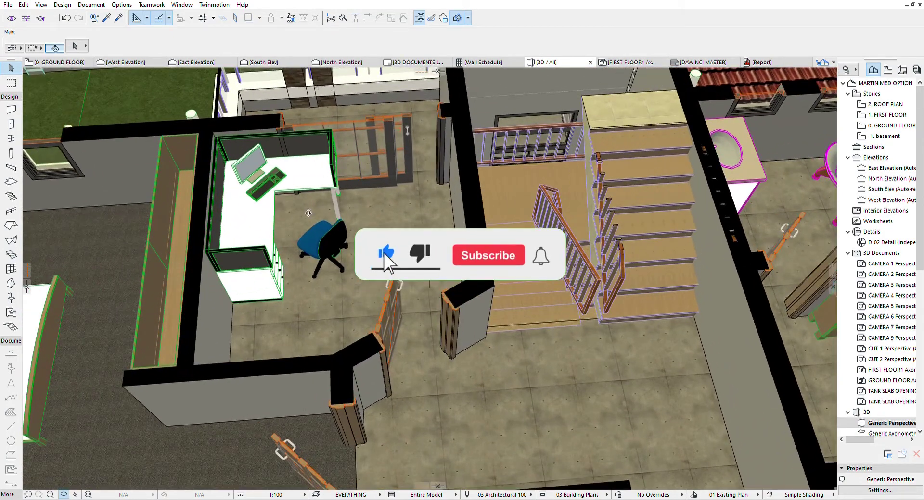
Step: Examine the rear balcony outside the study's glazed doors, with its stone-clad columns and railings
scroll(322, 192, down, 4)
scroll(402, 125, up, 3)
scroll(402, 125, up, 5)
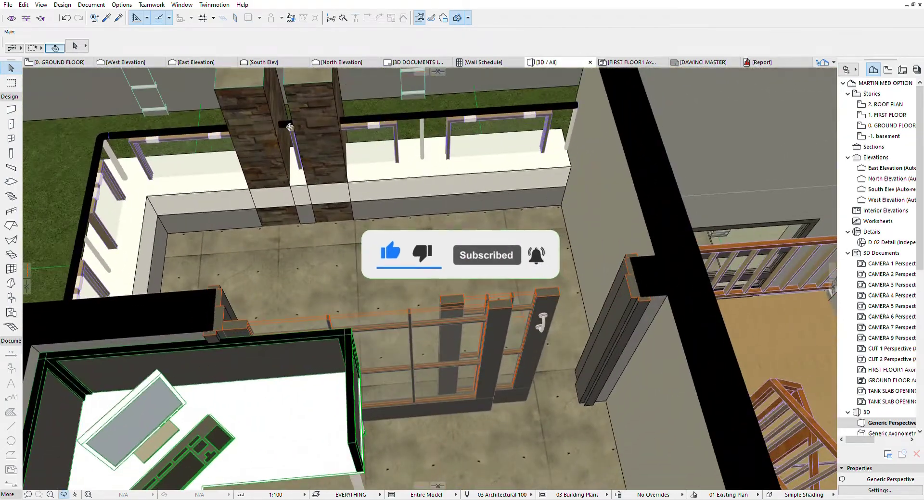
scroll(417, 181, down, 3)
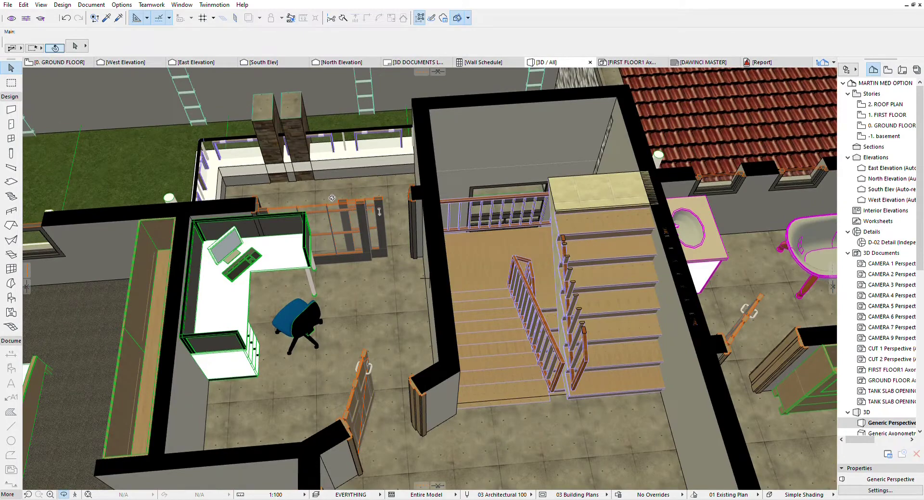
Step: Examine the first-floor corridor running from the stairs between the two front bedrooms to the terrace door
scroll(322, 200, down, 5)
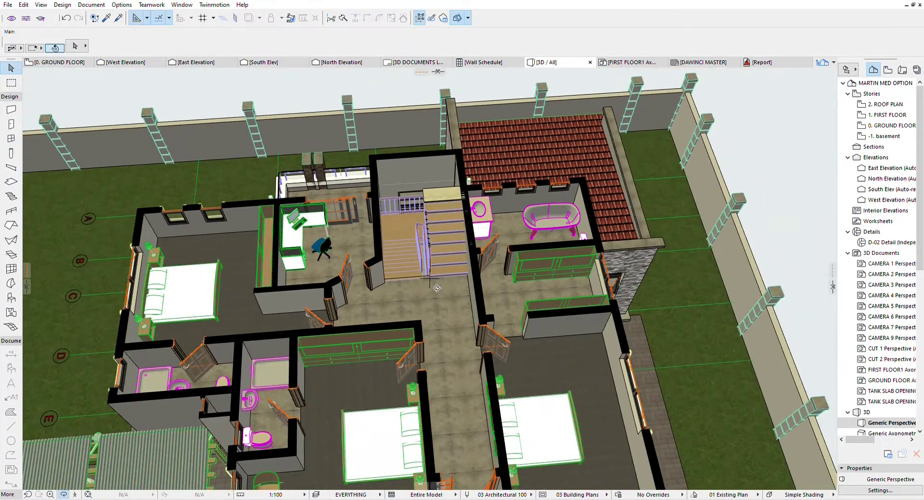
scroll(428, 369, down, 2)
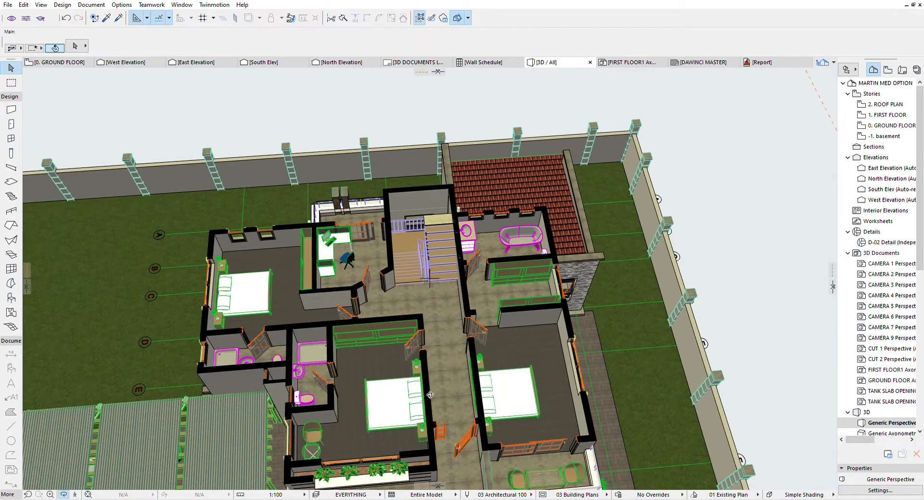
scroll(430, 395, up, 5)
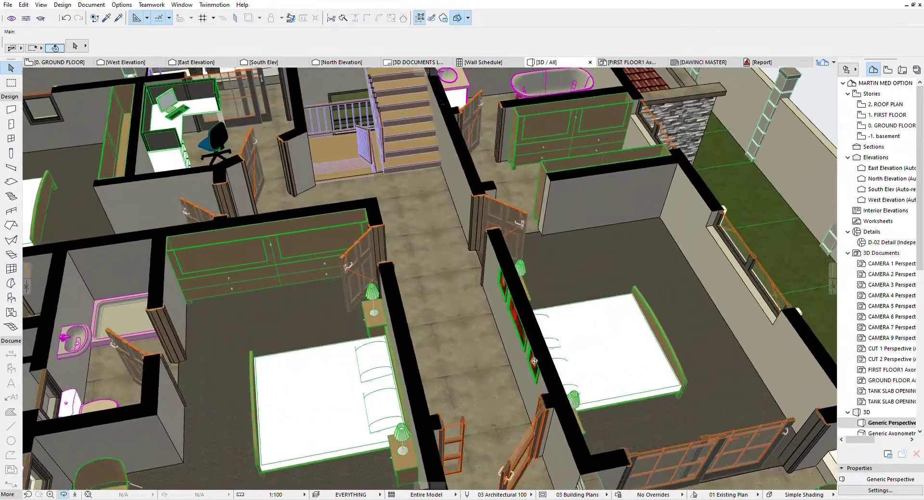
shift+middle_drag(534, 361, 457, 192)
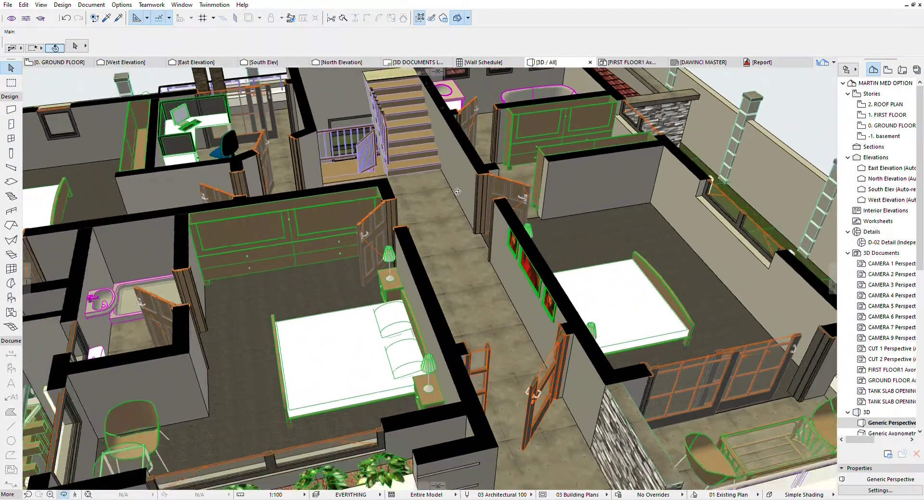
scroll(457, 191, down, 3)
Step: Examine the front terrace and the planter box beneath the window of the front bedroom
shift+middle_drag(495, 462, 482, 384)
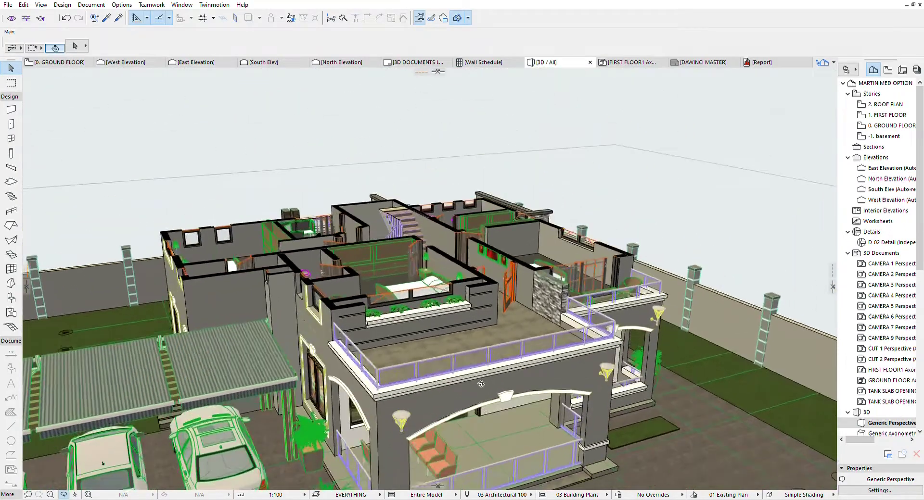
scroll(482, 384, up, 3)
drag(633, 321, 510, 418)
scroll(395, 226, up, 3)
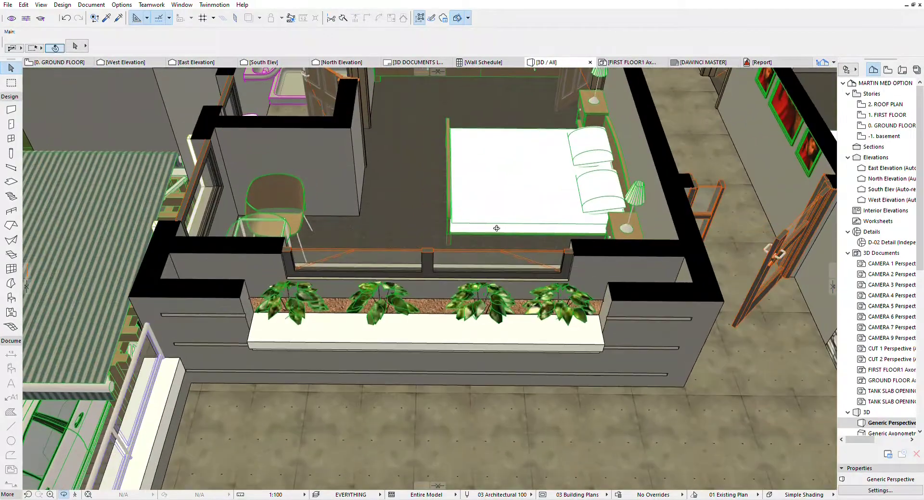
Step: Examine the front bedroom behind the planter box, with its double bed, corner chair and table
drag(623, 226, 619, 264)
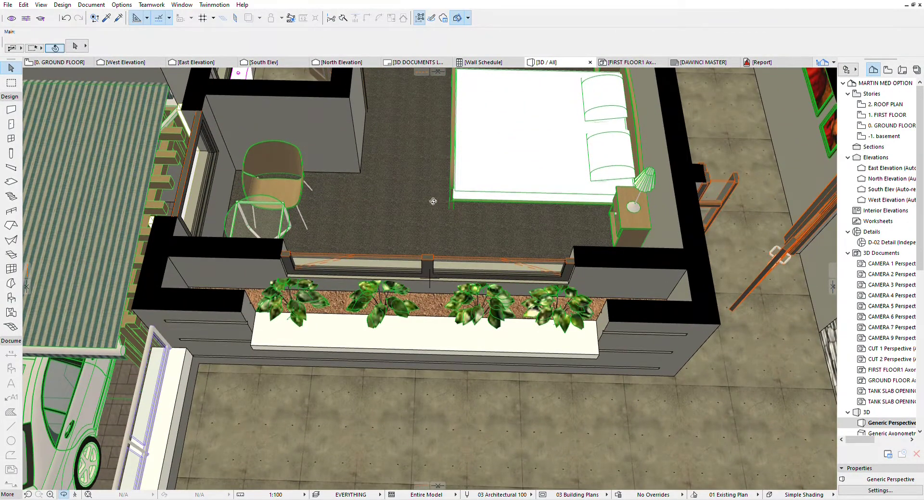
scroll(441, 193, up, 3)
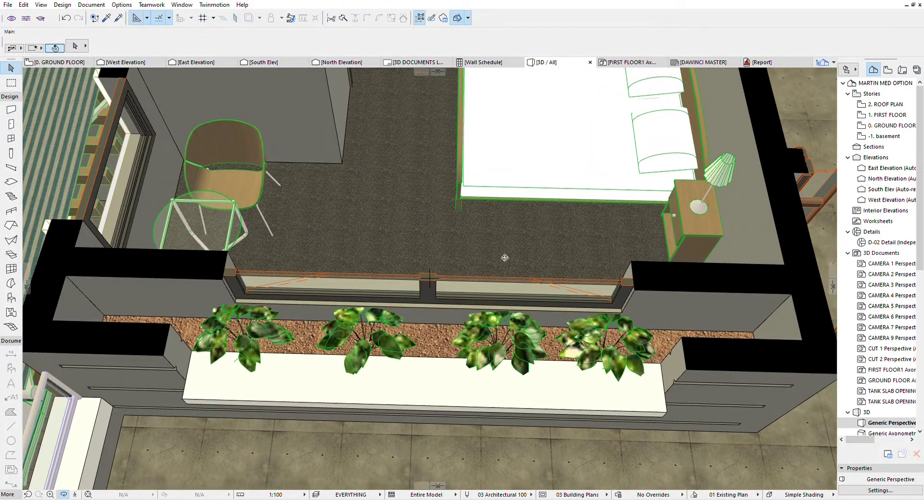
drag(501, 316, 548, 306)
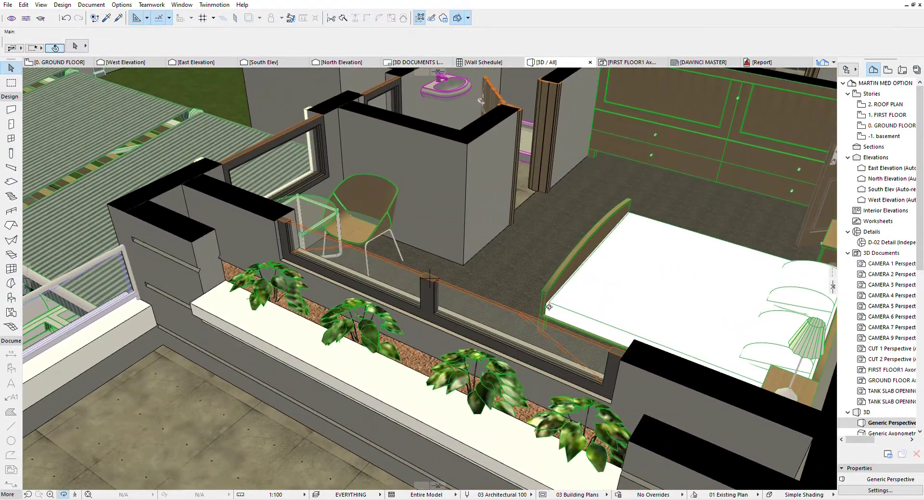
scroll(548, 307, down, 10)
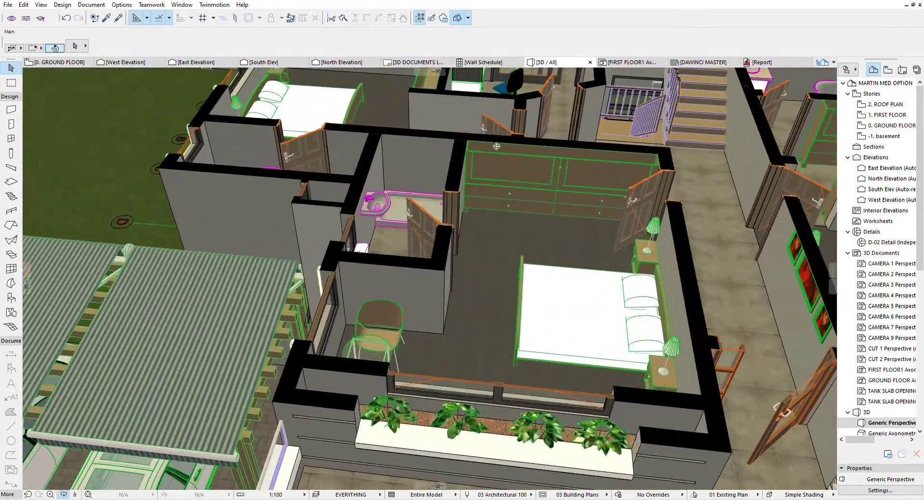
Step: Examine the adjoining en-suite shower rooms between the front bedroom and the rear bedroom
drag(474, 172, 491, 239)
scroll(532, 299, down, 5)
scroll(448, 202, up, 3)
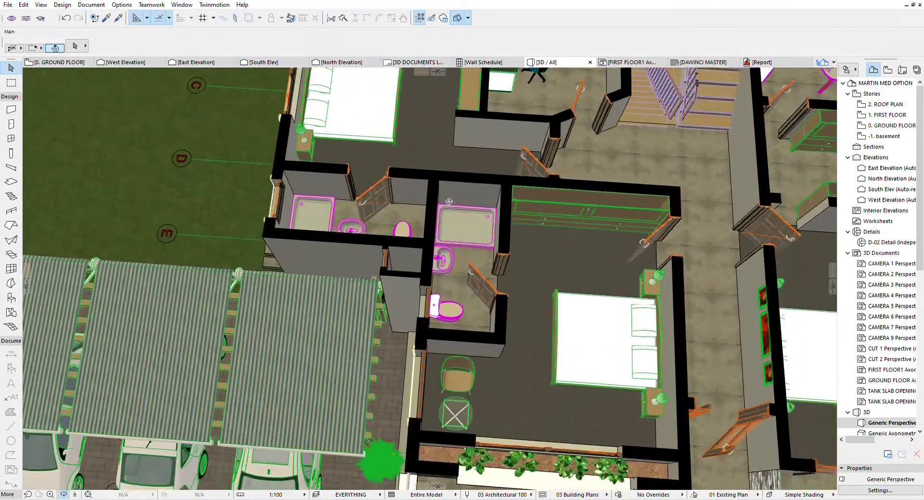
scroll(448, 201, up, 2)
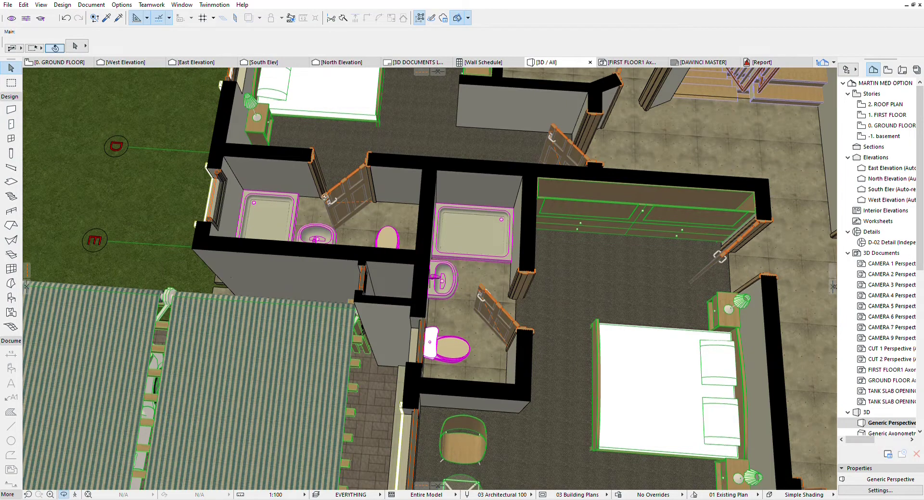
scroll(488, 329, down, 4)
scroll(500, 126, up, 2)
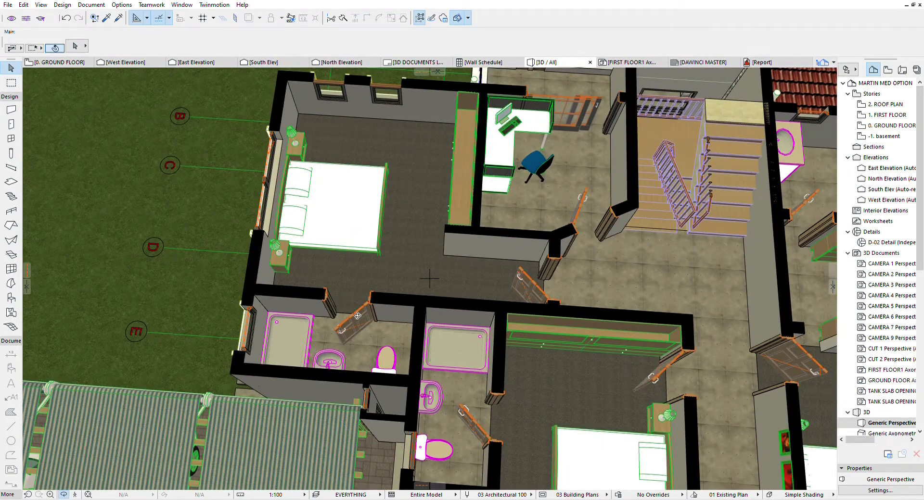
Step: Examine the whole first-floor layout from above, with the bedrooms on both sides of the corridor
scroll(357, 316, down, 3)
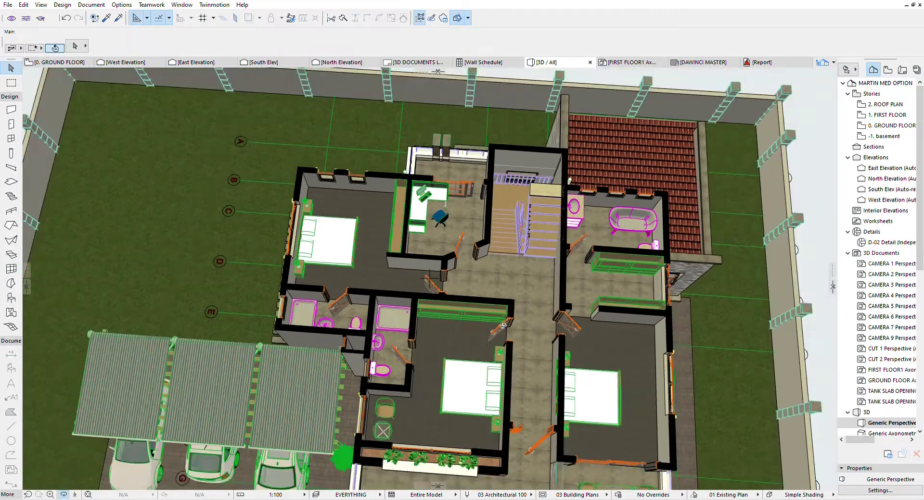
scroll(654, 279, up, 2)
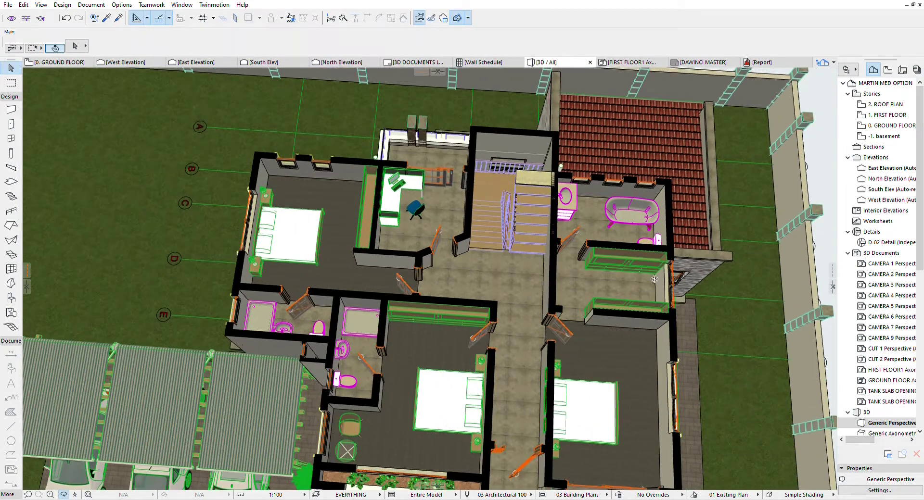
scroll(672, 211, down, 2)
scroll(528, 328, up, 3)
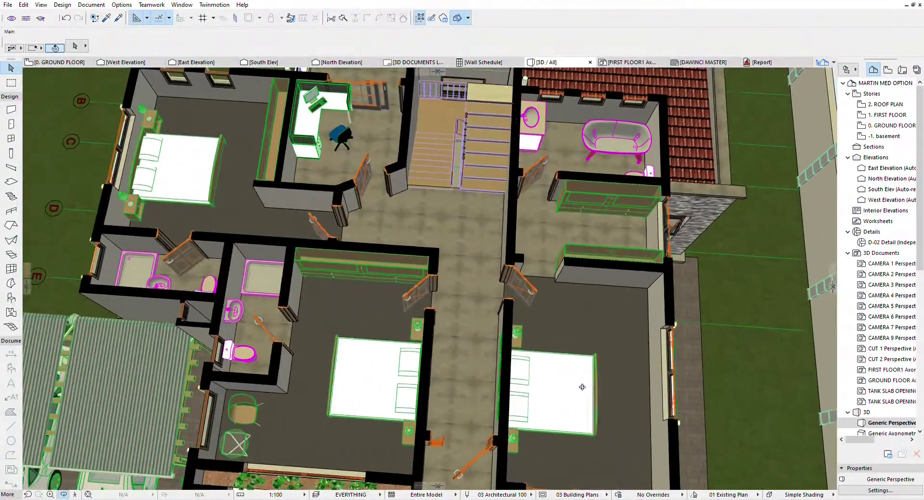
Step: Examine the entrance to the master bedroom off the corridor near the stairs, and its bed area
scroll(514, 266, up, 5)
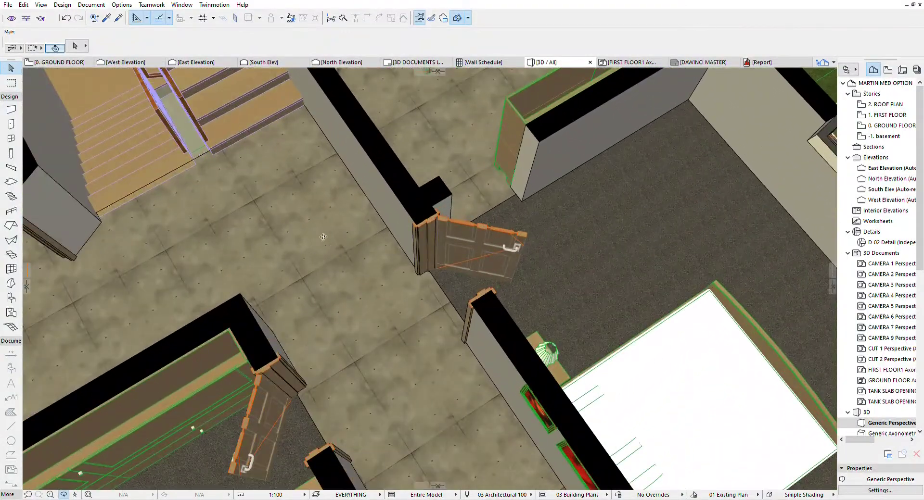
scroll(515, 262, down, 2)
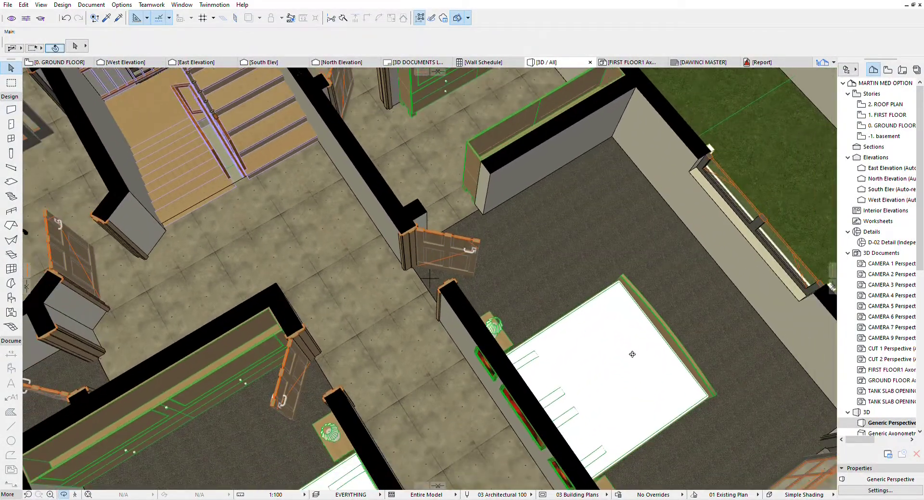
scroll(618, 325, down, 3)
scroll(592, 365, down, 3)
Step: Examine the master bedroom's walk-in closet with its two facing wardrobes beside the staircase wall
scroll(534, 346, up, 2)
scroll(628, 347, down, 2)
scroll(459, 148, up, 4)
scroll(398, 233, up, 1)
scroll(392, 235, down, 2)
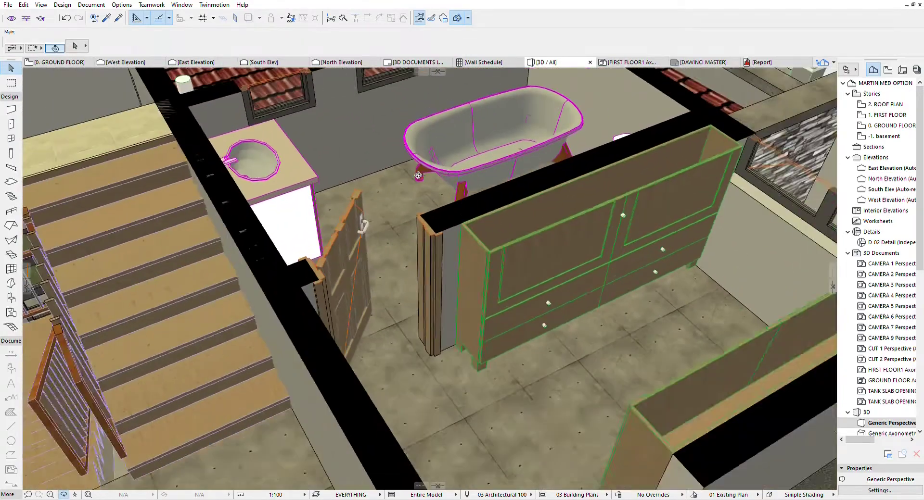
shift+middle_drag(501, 380, 505, 137)
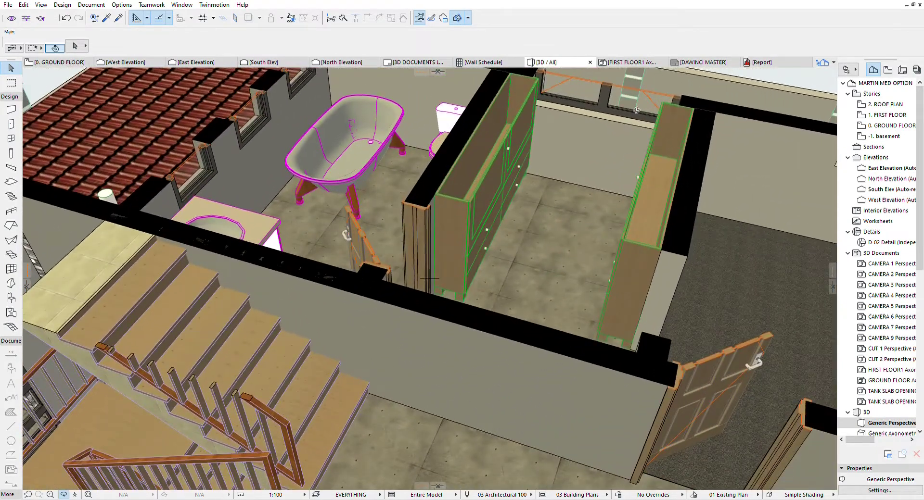
scroll(354, 214, down, 5)
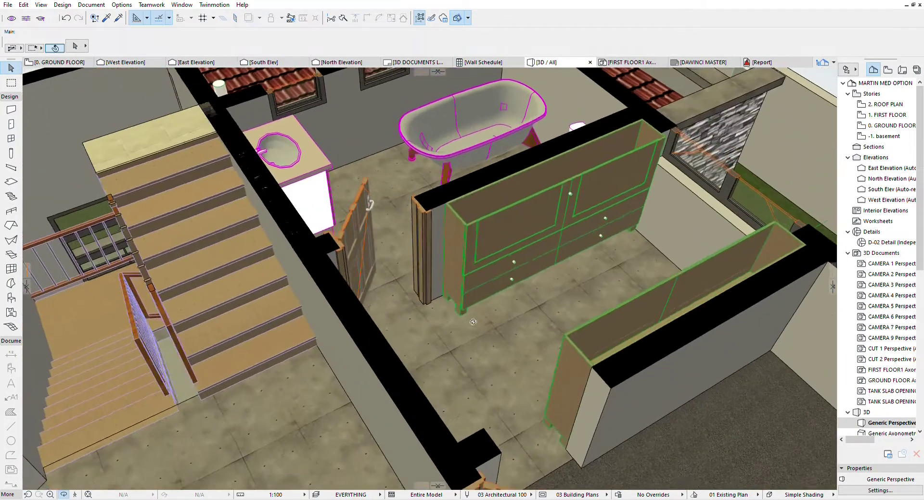
Step: Examine the master bathroom with its freestanding tub, vanity basin and toilet beside the tiled roof
scroll(394, 192, up, 3)
scroll(433, 236, up, 5)
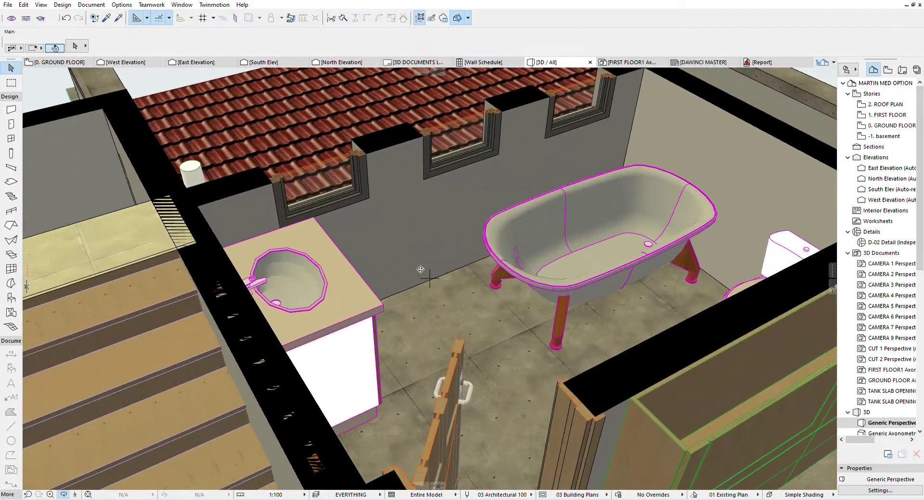
shift+middle_drag(420, 269, 384, 197)
scroll(380, 193, down, 5)
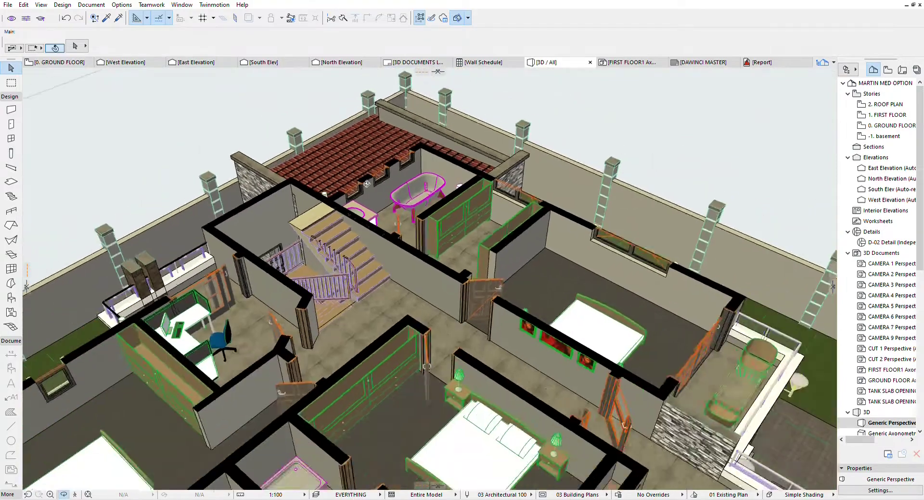
Step: Examine the master bedroom's private balcony with its chairs, table, glazed doors and stone-clad side wall
scroll(496, 273, up, 8)
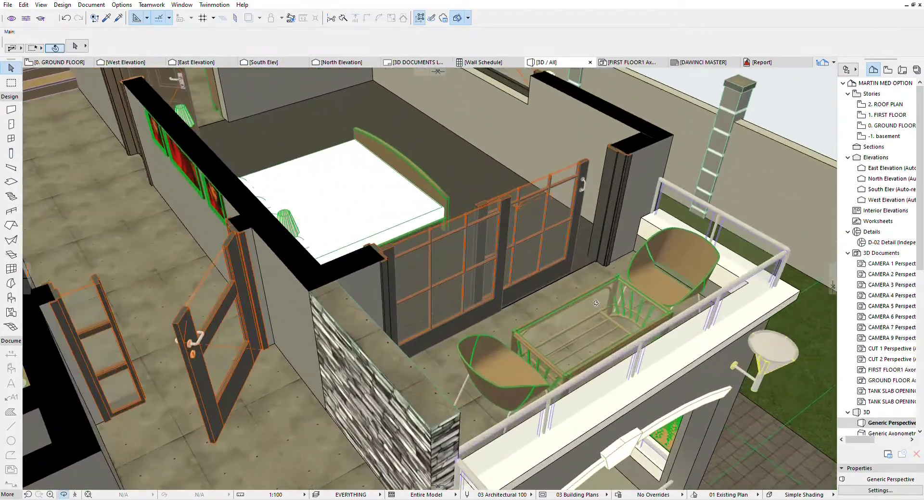
shift+middle_drag(596, 303, 542, 272)
scroll(541, 273, down, 6)
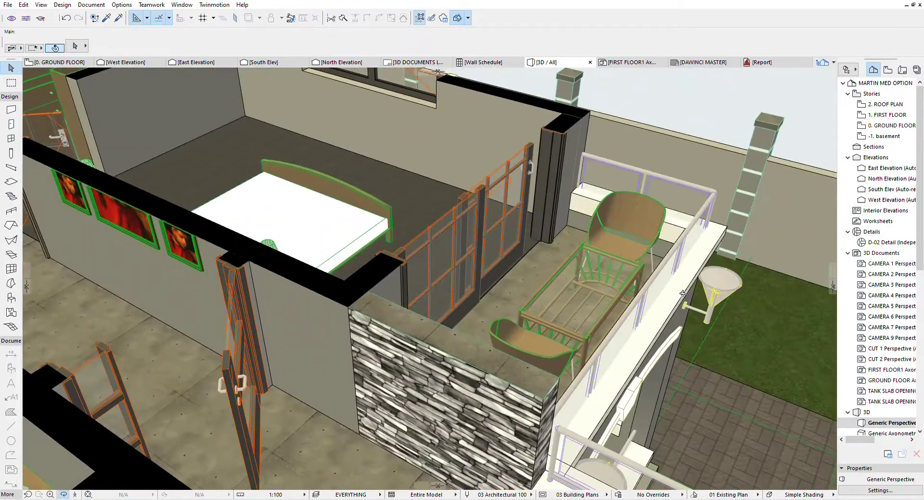
scroll(652, 289, down, 5)
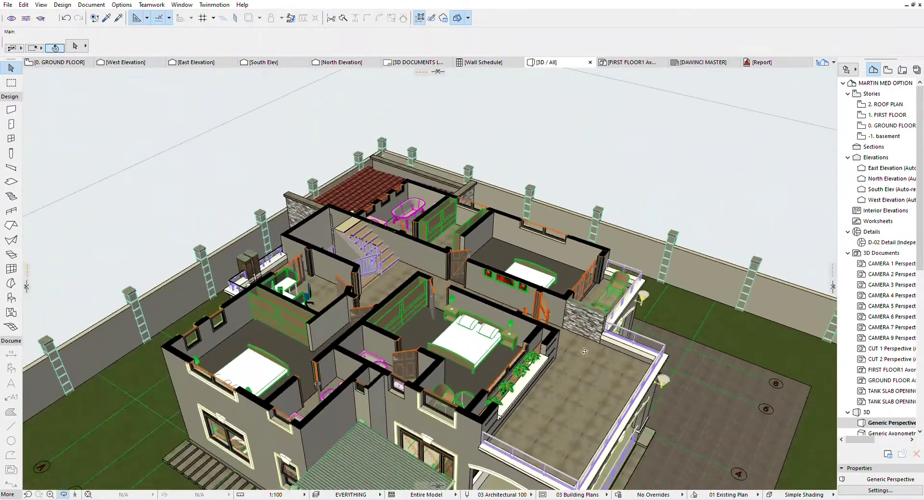
Step: Examine the rear bedroom beyond the carport, with its bed, bedside lamps and windows
shift+middle_drag(652, 289, 343, 325)
scroll(418, 224, up, 4)
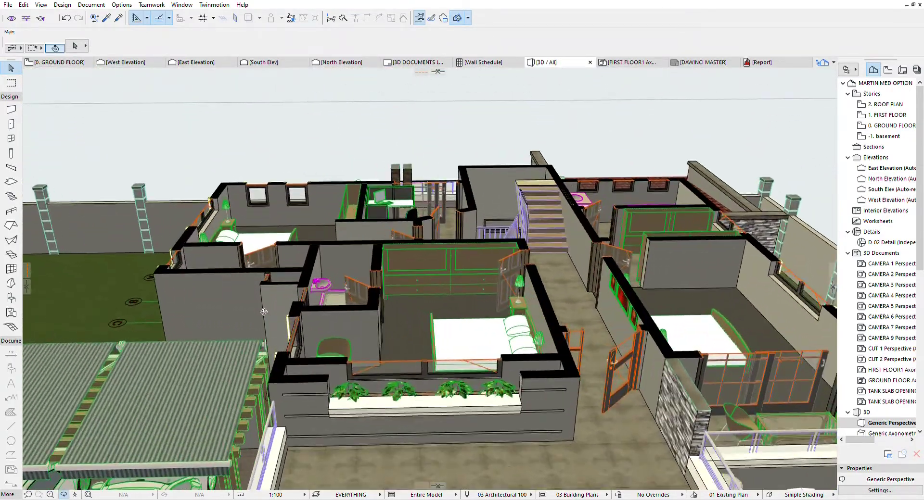
scroll(417, 224, down, 1)
scroll(274, 212, up, 5)
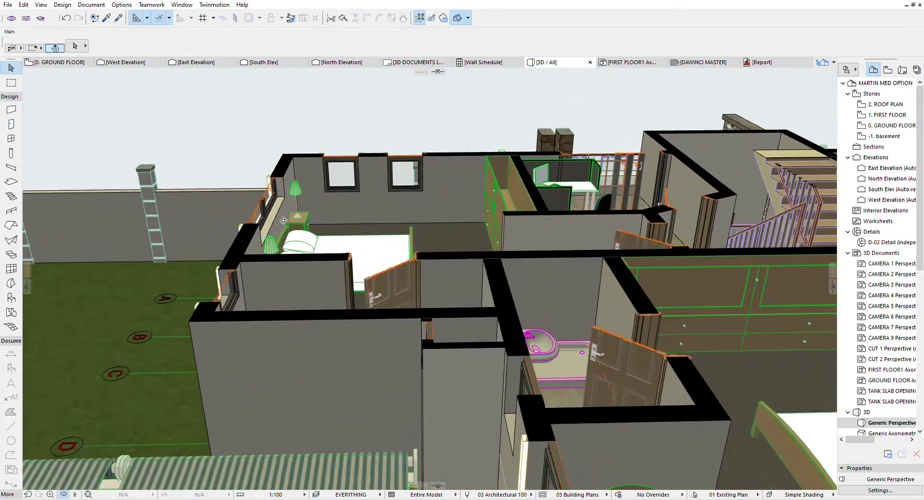
Step: Examine the rear bedroom's en-suite with its shower tray, washbasin, toilet and window
shift+middle_drag(298, 235, 310, 314)
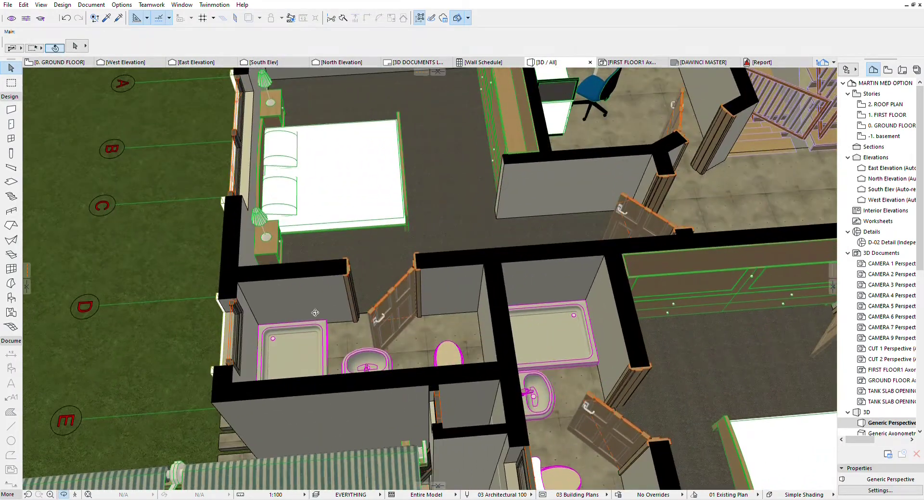
scroll(318, 339, down, 2)
scroll(319, 339, up, 3)
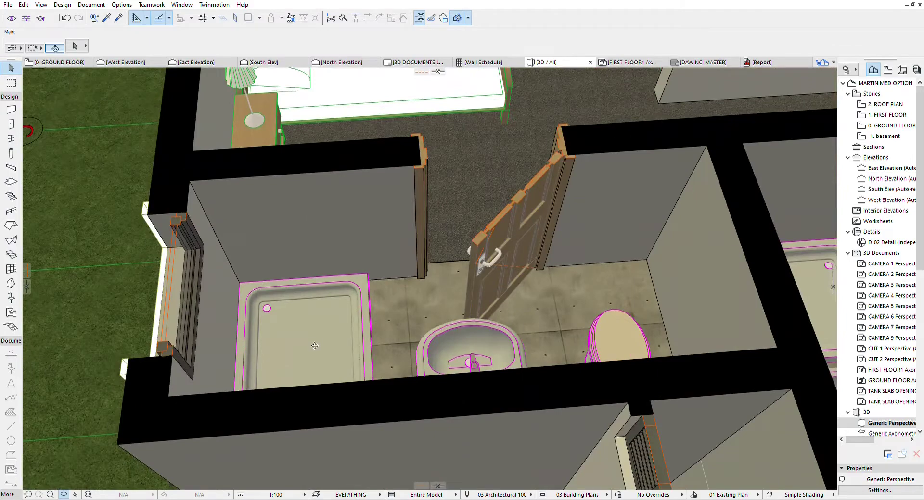
scroll(376, 328, up, 2)
shift+middle_drag(376, 327, 313, 265)
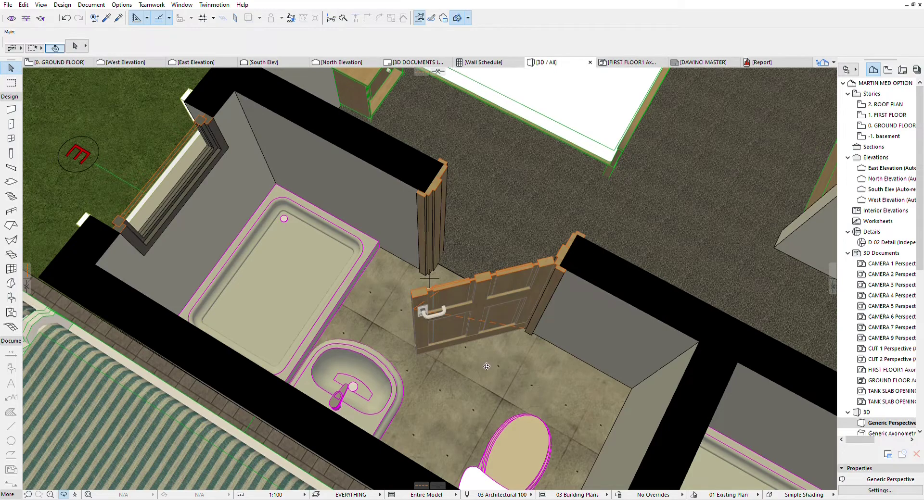
Step: Examine how the central corridor links the two front bedrooms with the stairs and rear rooms
scroll(378, 271, down, 5)
scroll(380, 256, up, 1)
scroll(380, 255, down, 2)
drag(380, 256, 567, 298)
scroll(543, 281, down, 1)
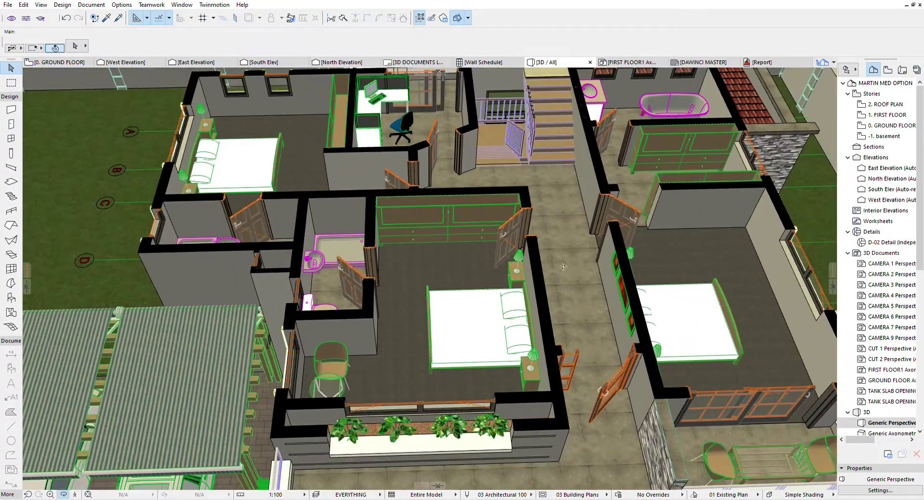
scroll(542, 281, up, 3)
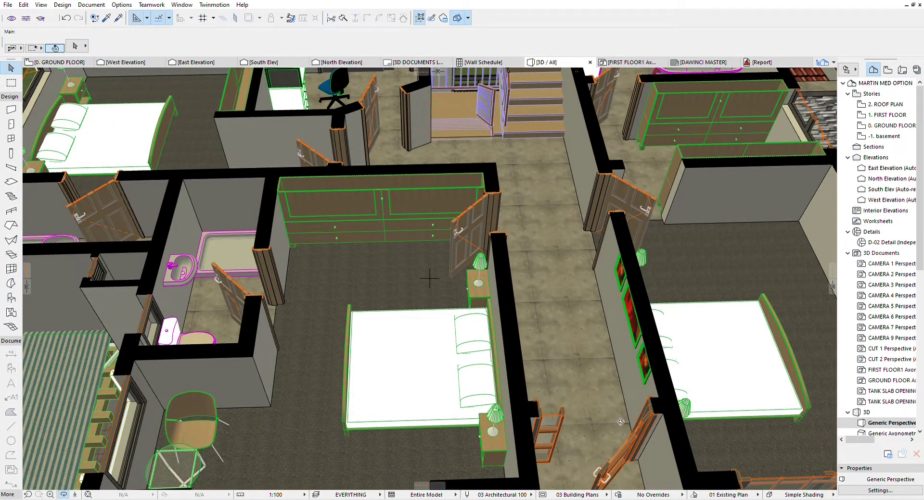
scroll(556, 259, down, 2)
Step: Examine the three framed pictures on the corridor wall and the glazed door to the front terrace
drag(555, 259, 673, 197)
scroll(673, 198, up, 4)
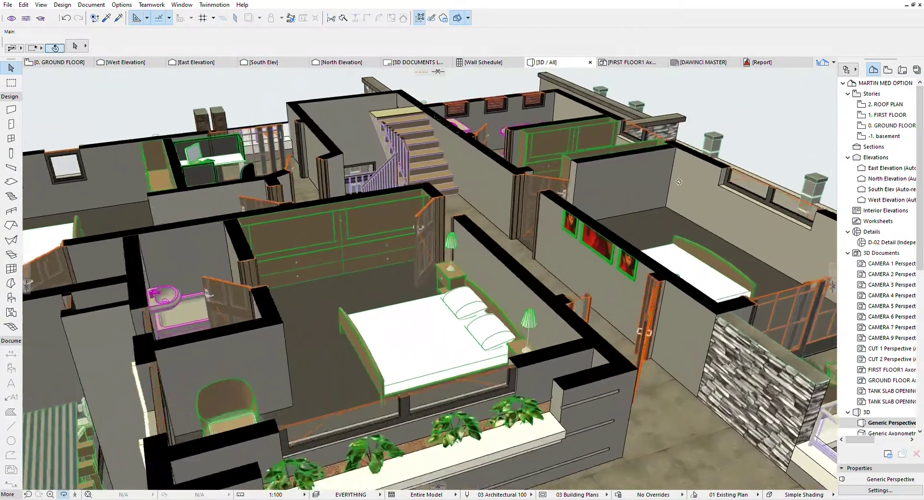
drag(648, 277, 639, 251)
scroll(640, 252, down, 1)
scroll(556, 178, up, 3)
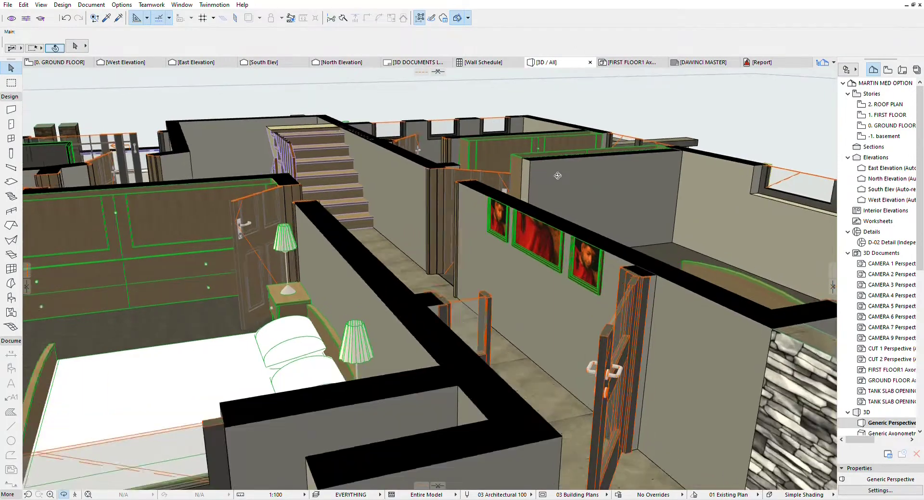
scroll(687, 308, down, 2)
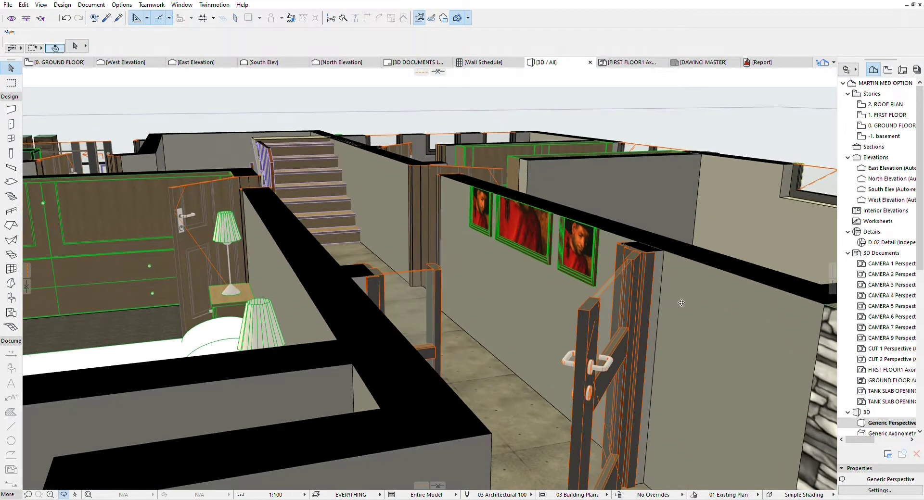
scroll(619, 241, down, 4)
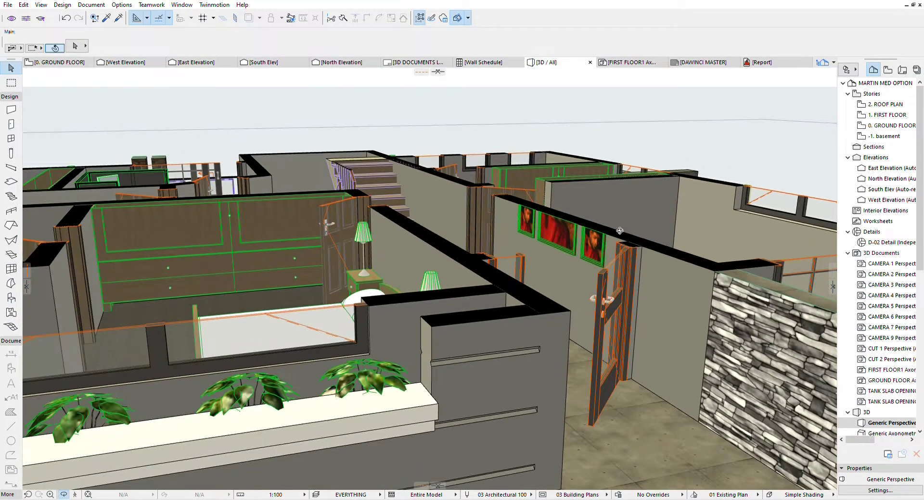
Step: Examine the railed front terrace from outside, together with the arched porch and carport below it
scroll(609, 239, down, 2)
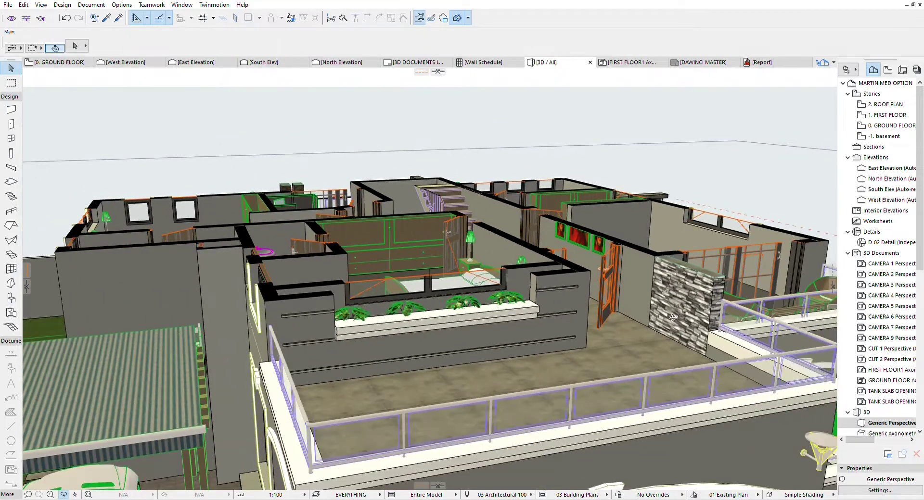
drag(659, 312, 672, 294)
shift+middle_drag(672, 293, 735, 296)
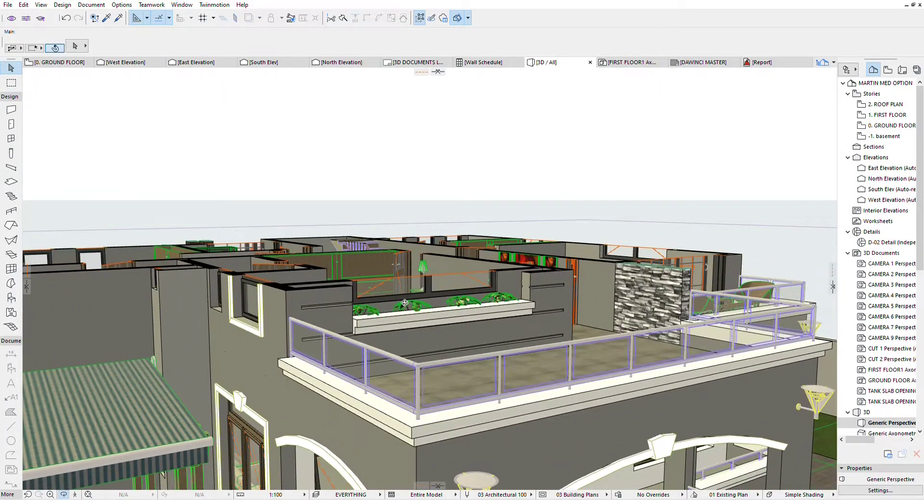
scroll(404, 302, down, 2)
scroll(549, 349, down, 2)
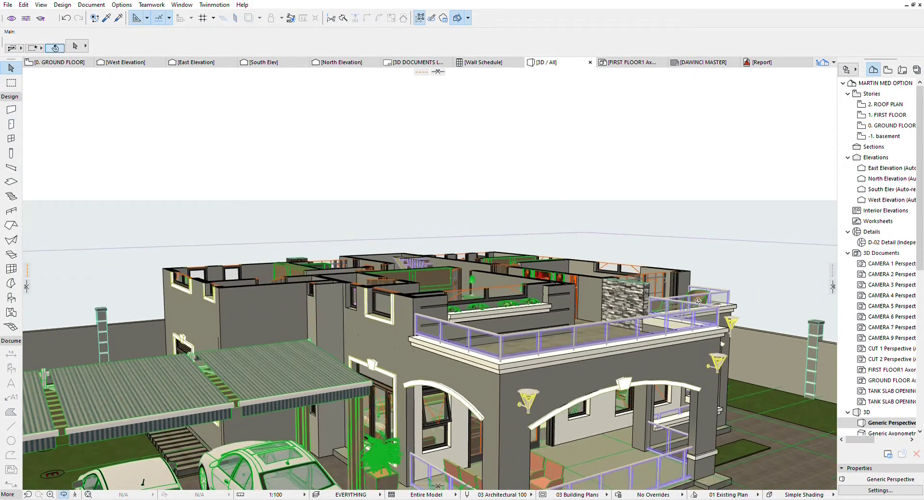
scroll(482, 357, up, 4)
scroll(481, 357, down, 5)
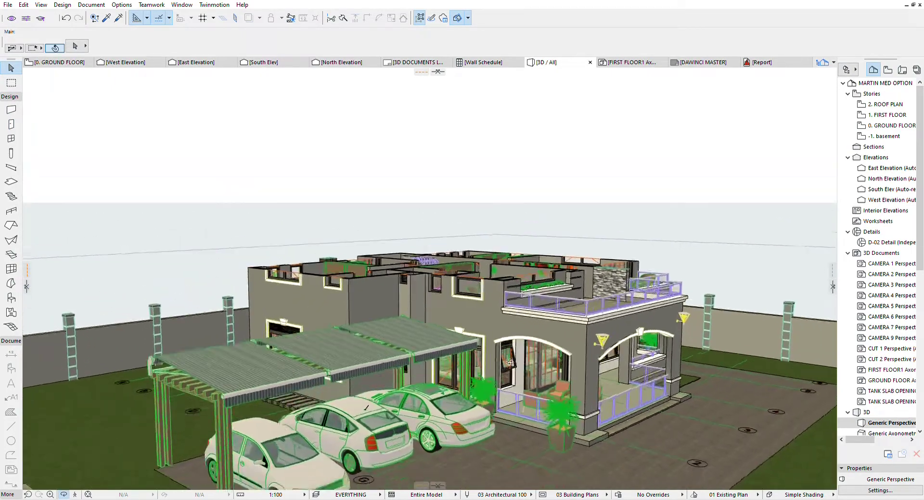
Step: Turn off the 3D cutaway to show the complete house with its first-floor walls and tiled roof
drag(510, 362, 475, 352)
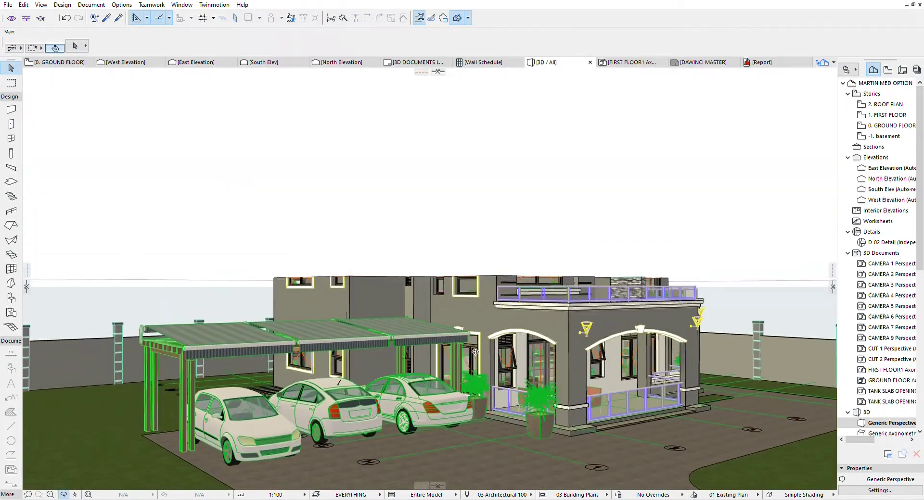
click(463, 15)
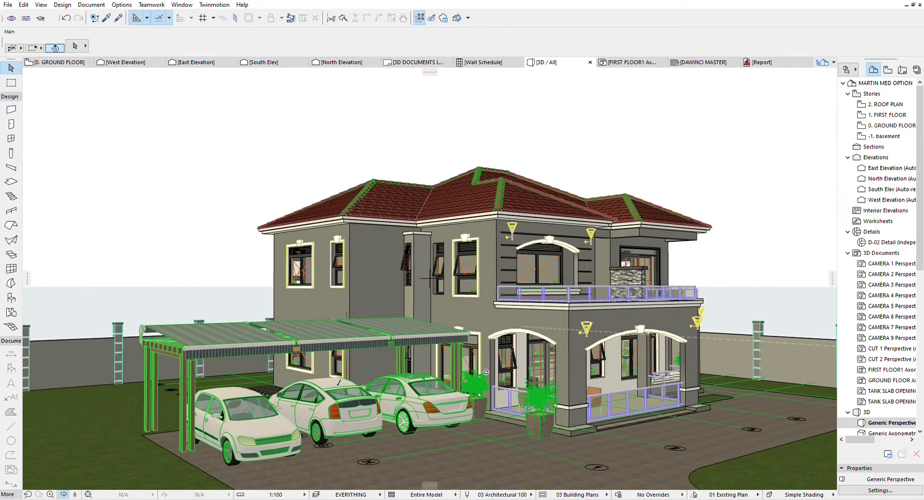
scroll(466, 348, down, 2)
scroll(466, 347, up, 4)
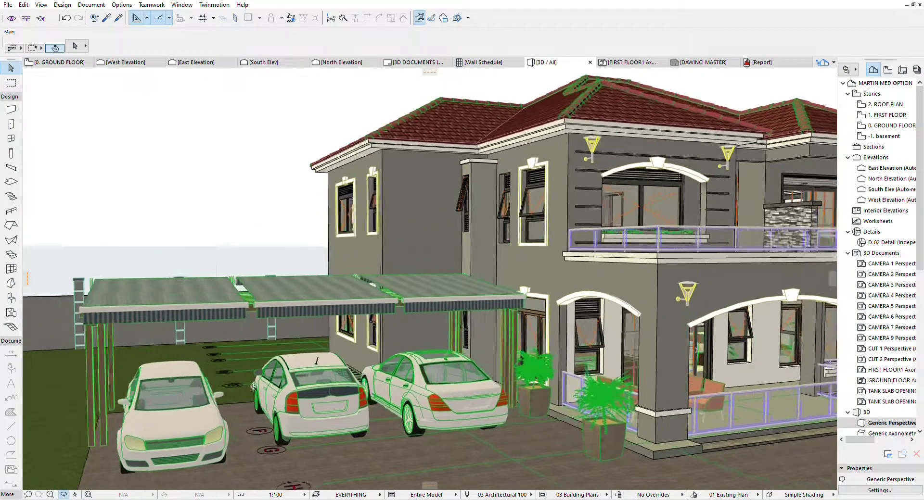
Step: Examine the carport with its parked cars and the framed windows on the side walls above it
scroll(195, 382, up, 4)
drag(379, 357, 510, 282)
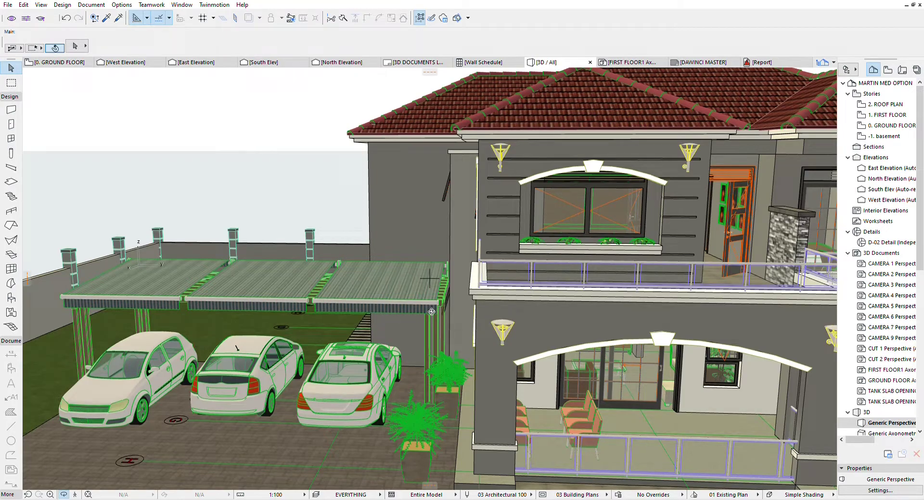
drag(431, 312, 599, 321)
drag(694, 289, 441, 221)
scroll(441, 220, up, 3)
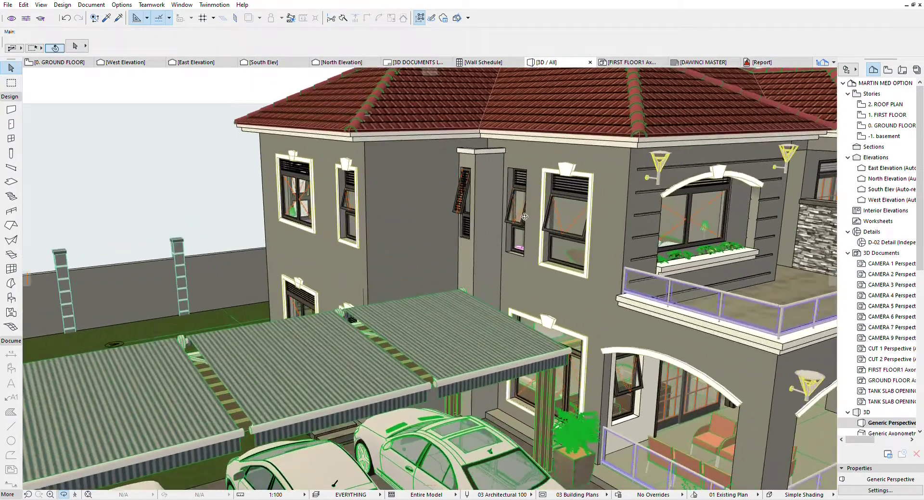
scroll(525, 217, up, 8)
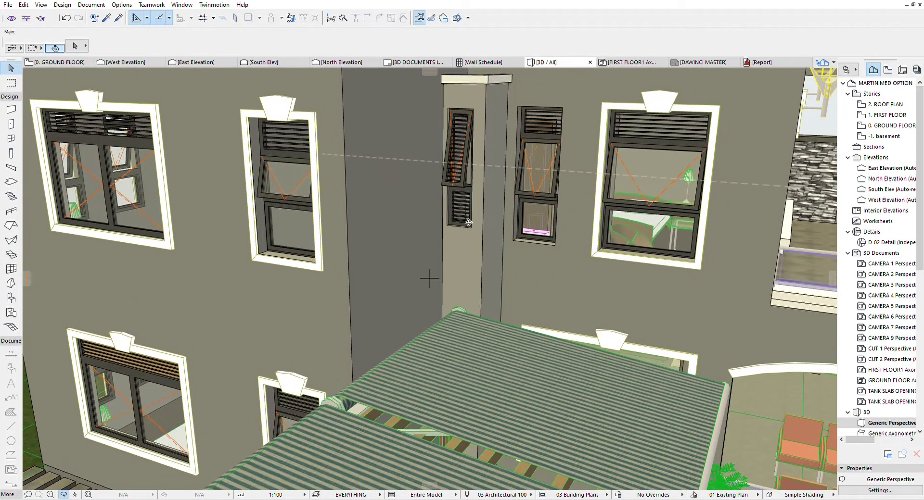
scroll(485, 313, down, 5)
scroll(496, 115, up, 4)
scroll(496, 115, down, 6)
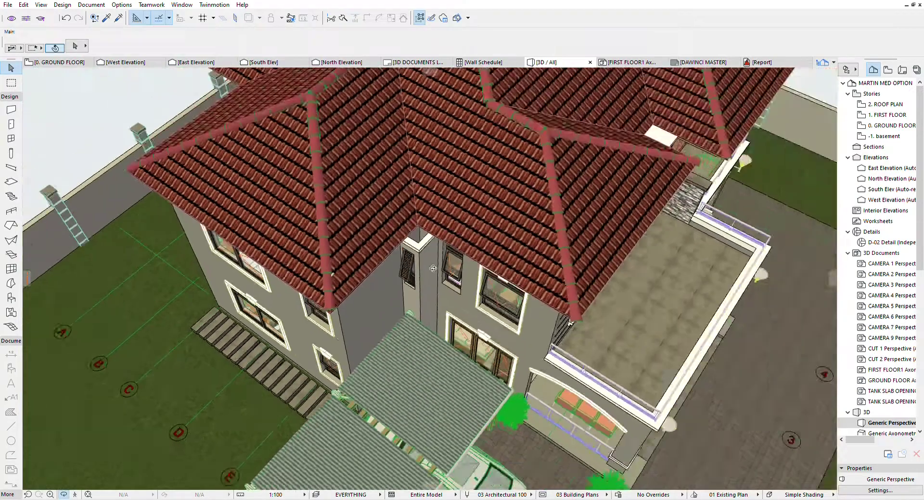
scroll(433, 269, up, 4)
drag(422, 330, 414, 202)
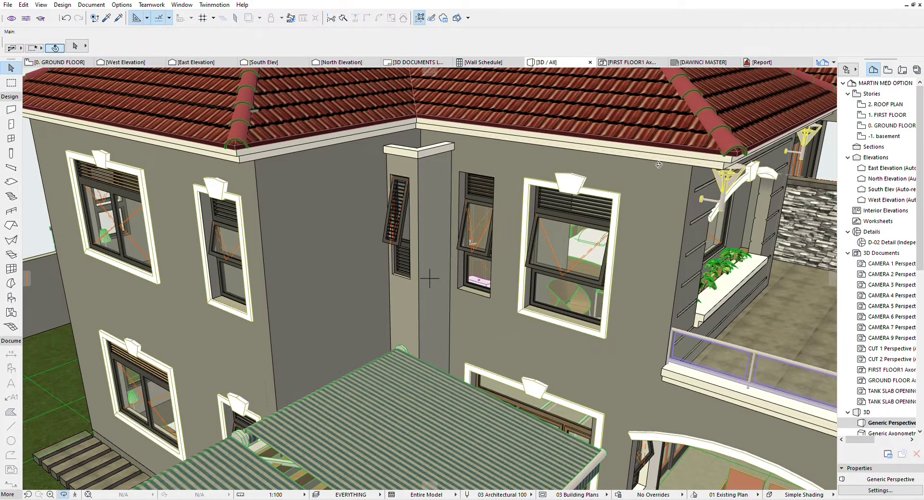
Step: Examine the capped corner shaft above the carport, its louvred opening and the narrow bathroom window beside it
scroll(432, 119, up, 3)
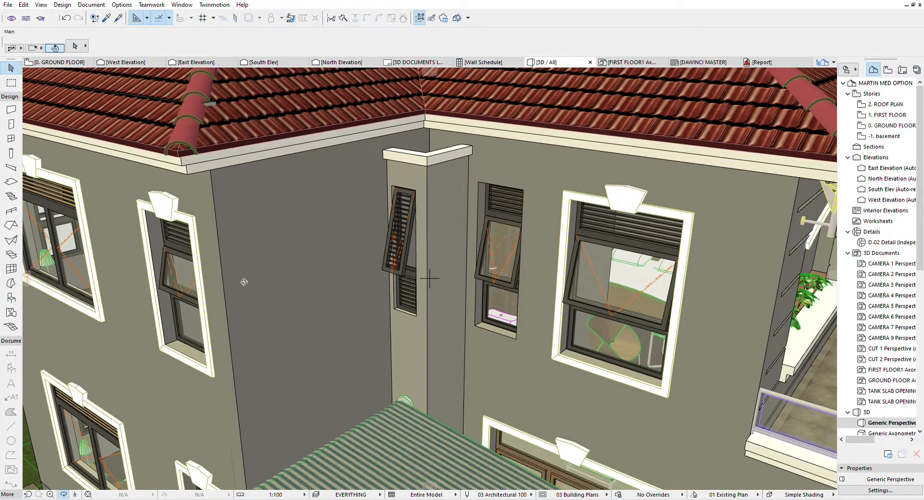
scroll(299, 316, up, 3)
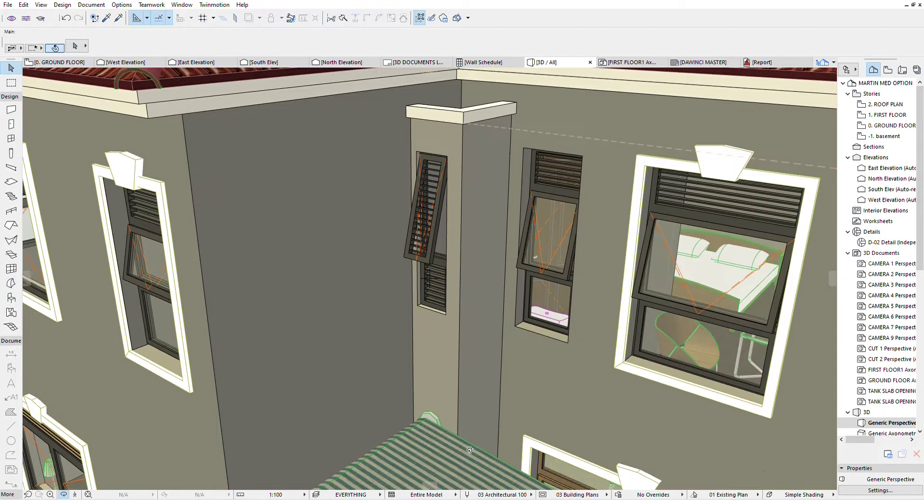
scroll(481, 438, down, 2)
scroll(484, 241, up, 3)
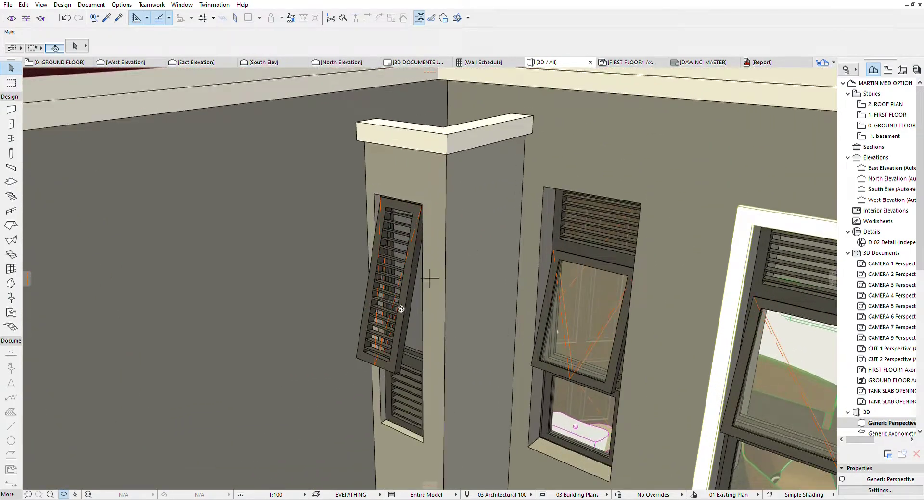
scroll(395, 318, down, 1)
scroll(455, 197, up, 5)
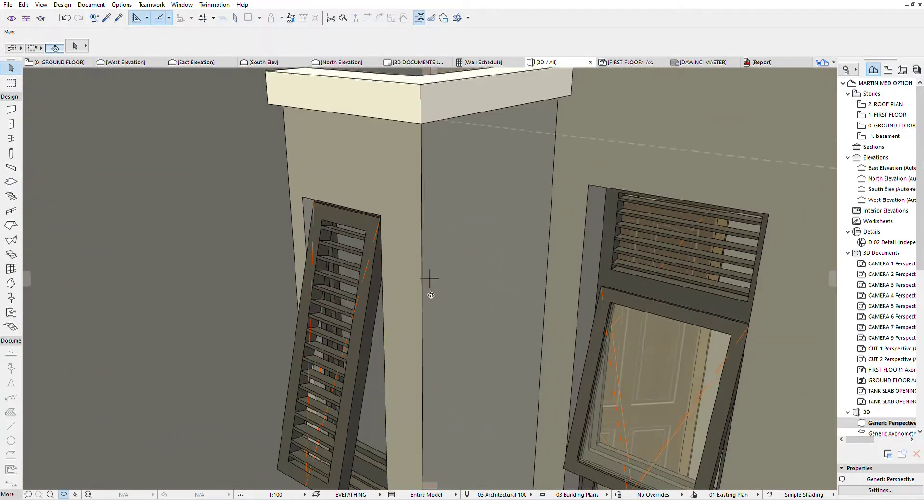
scroll(428, 276, up, 2)
scroll(413, 299, down, 3)
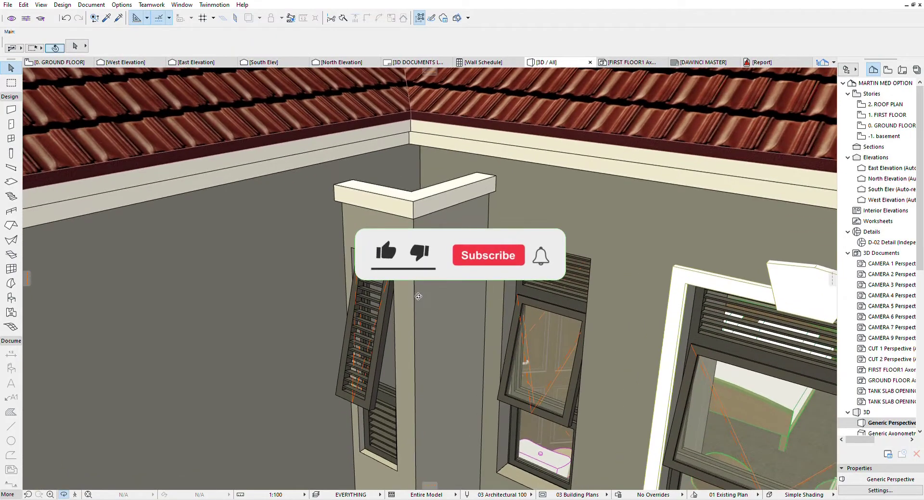
scroll(418, 297, down, 5)
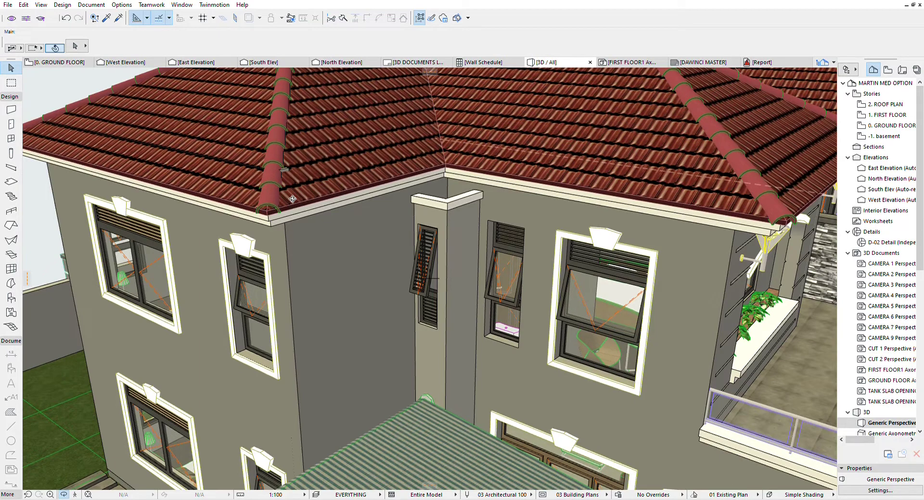
Step: Examine the corner beyond the carport with its downpipe, potted-plant bed, stone-clad column and small railed balcony
scroll(293, 198, down, 3)
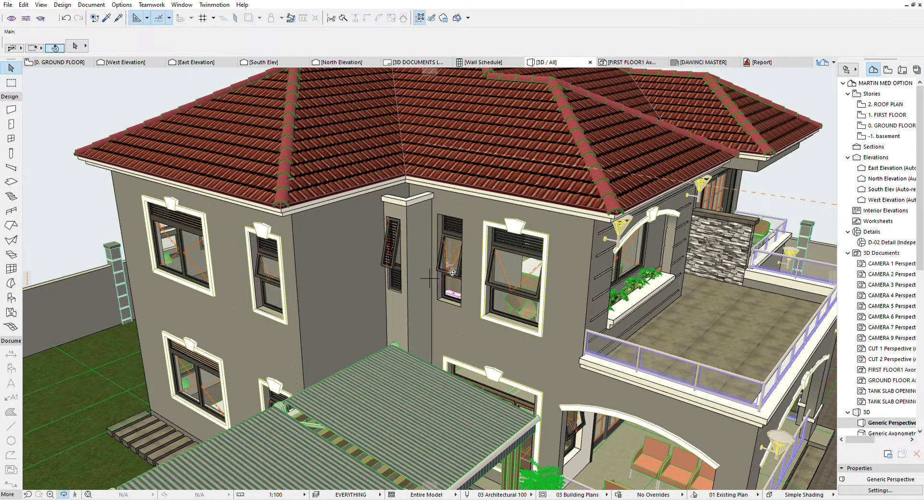
scroll(509, 254, down, 2)
drag(317, 281, 643, 264)
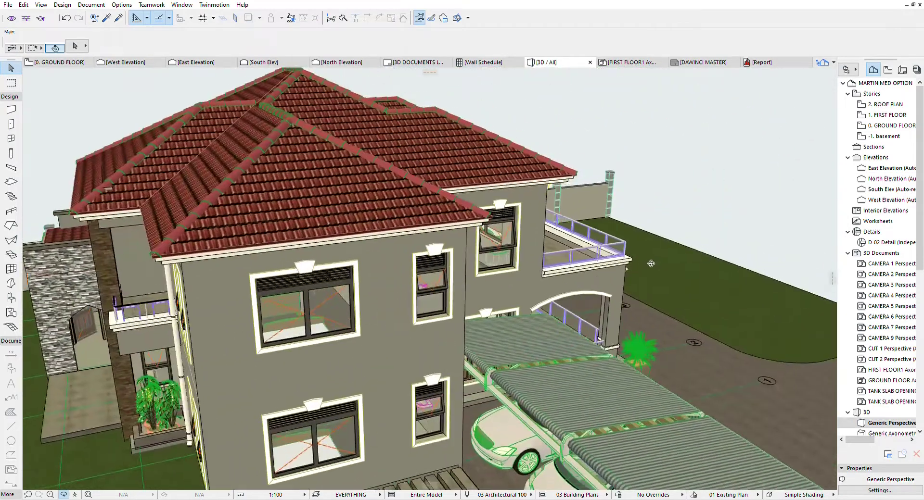
scroll(643, 264, down, 4)
scroll(462, 443, up, 10)
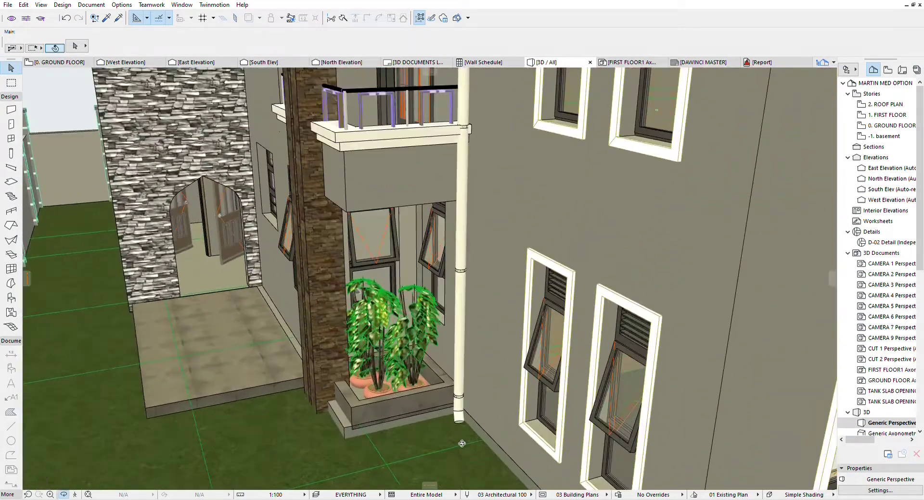
shift+middle_drag(415, 434, 503, 427)
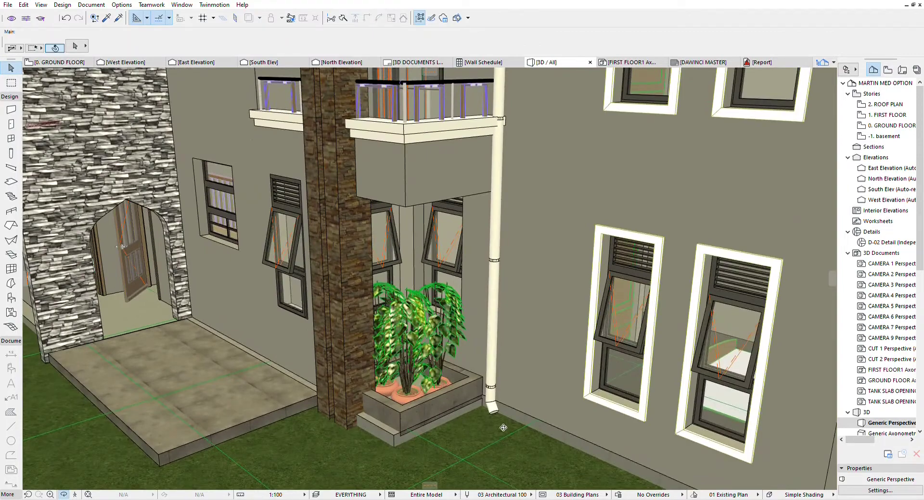
scroll(493, 206, down, 10)
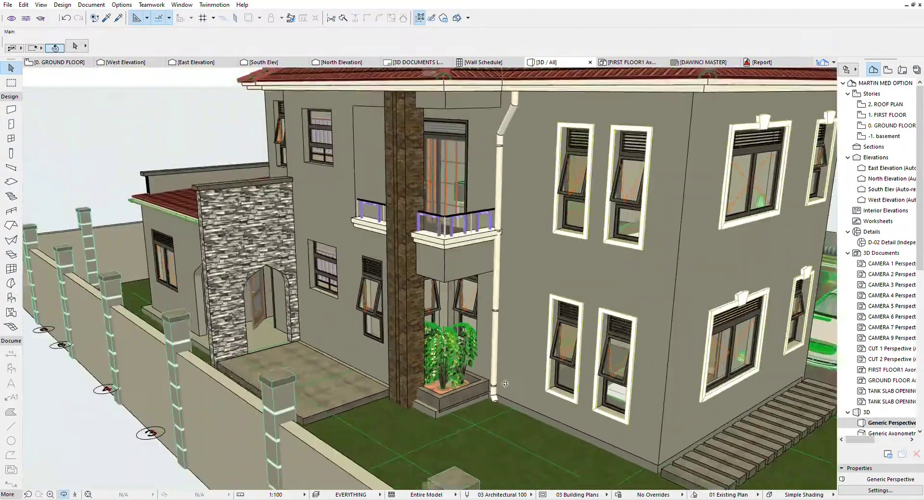
Step: Examine the single-storey annex with its tiled lean-to roof, stone-clad end walls and arched opening
scroll(505, 383, down, 10)
shift+middle_drag(505, 383, 704, 235)
scroll(426, 256, up, 6)
shift+middle_drag(373, 274, 547, 266)
scroll(546, 266, down, 10)
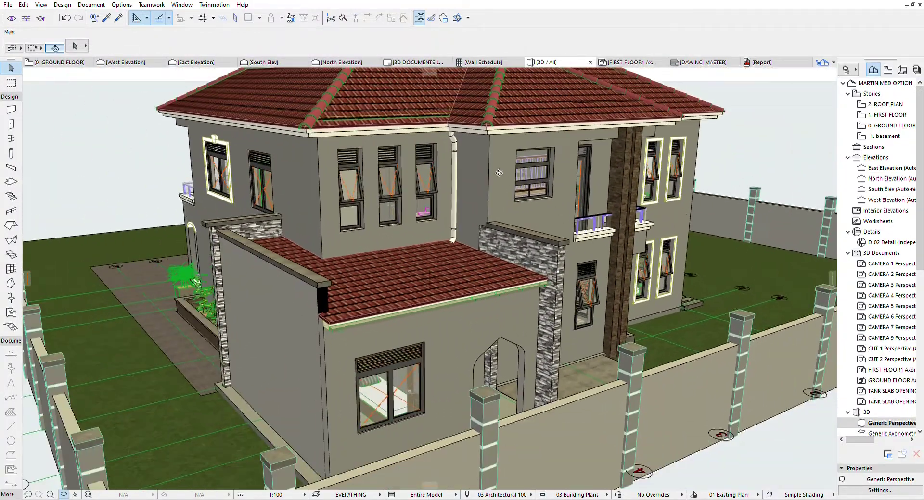
scroll(485, 236, up, 5)
scroll(485, 235, down, 5)
shift+middle_drag(485, 235, 551, 216)
scroll(309, 260, up, 3)
shift+middle_drag(351, 276, 476, 263)
scroll(476, 262, down, 6)
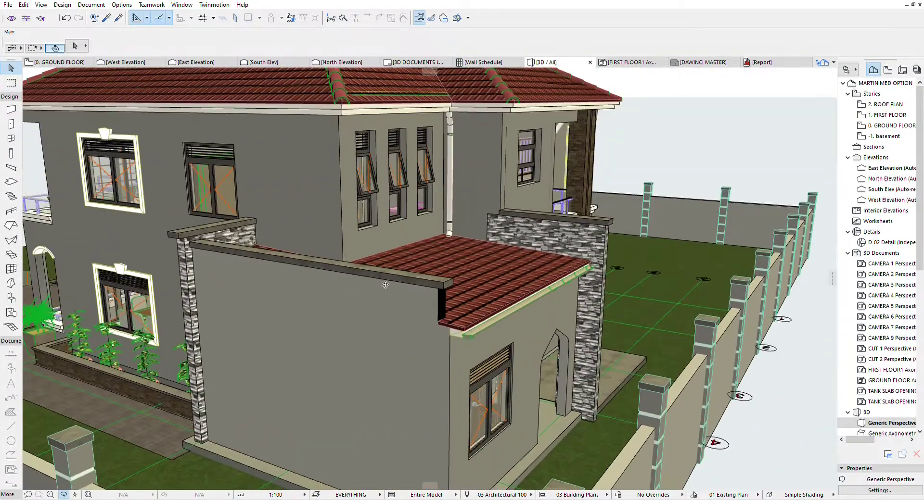
Step: Examine the side facade with its framed windows and long raised planter, from the annex round to the front balcony
scroll(612, 257, down, 3)
shift+middle_drag(612, 256, 429, 274)
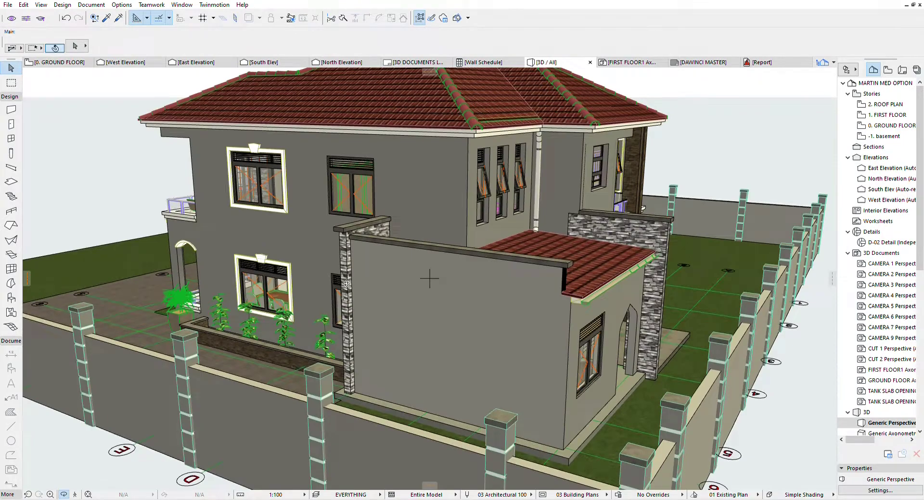
scroll(428, 274, up, 6)
scroll(655, 260, down, 3)
scroll(327, 272, up, 8)
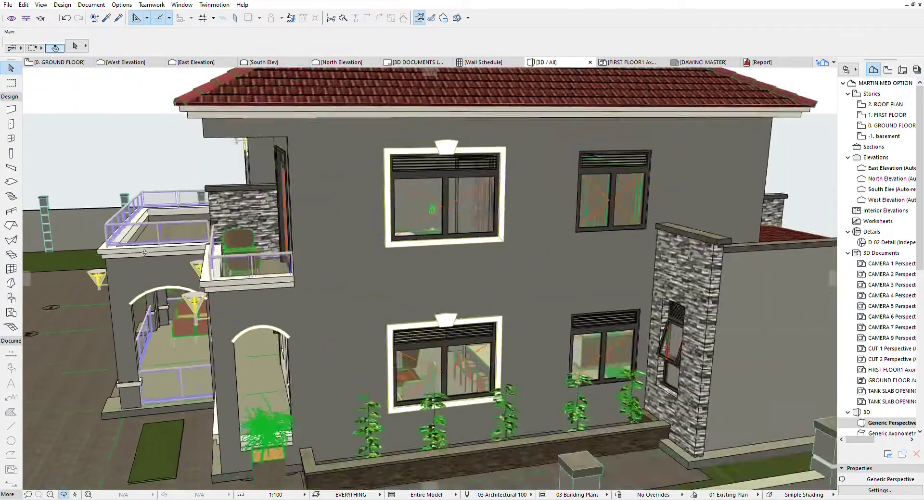
scroll(327, 272, down, 5)
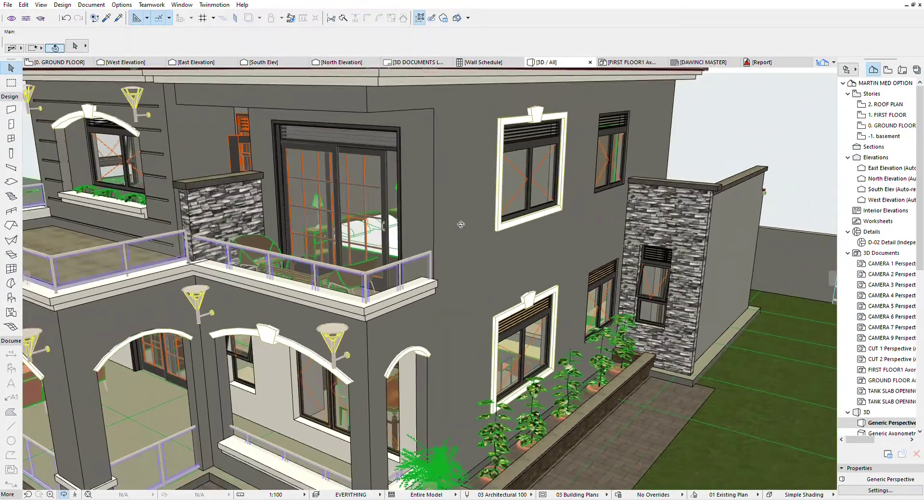
scroll(557, 225, down, 3)
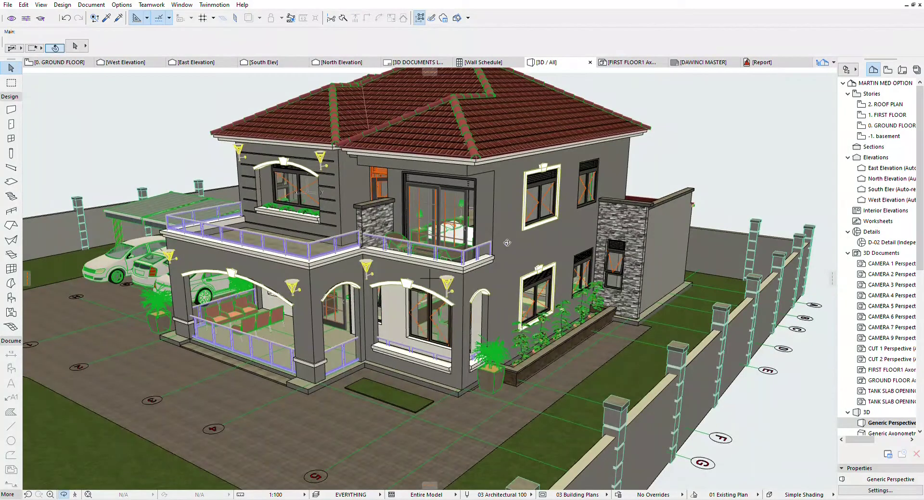
Step: Examine the front facade's arched porches, railed first-floor terraces, wall lamps and window planter
scroll(440, 278, up, 1)
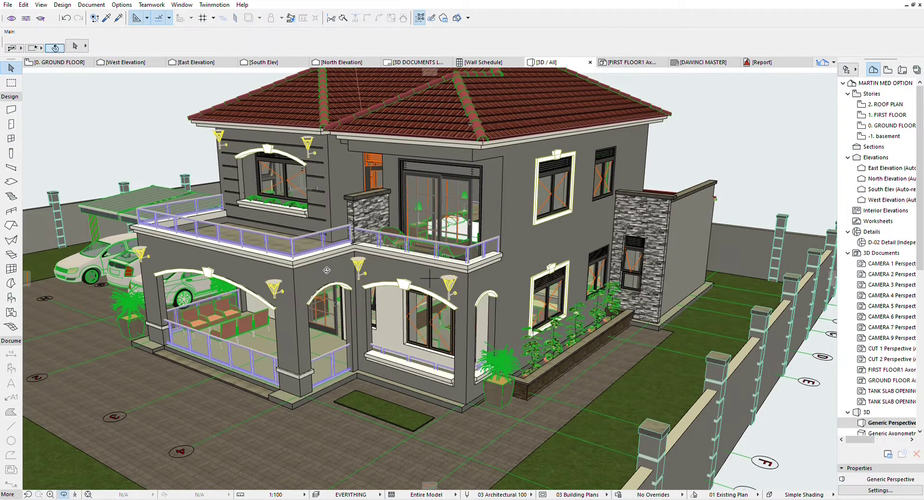
scroll(394, 247, up, 1)
drag(629, 254, 723, 262)
scroll(716, 260, down, 2)
scroll(491, 232, up, 2)
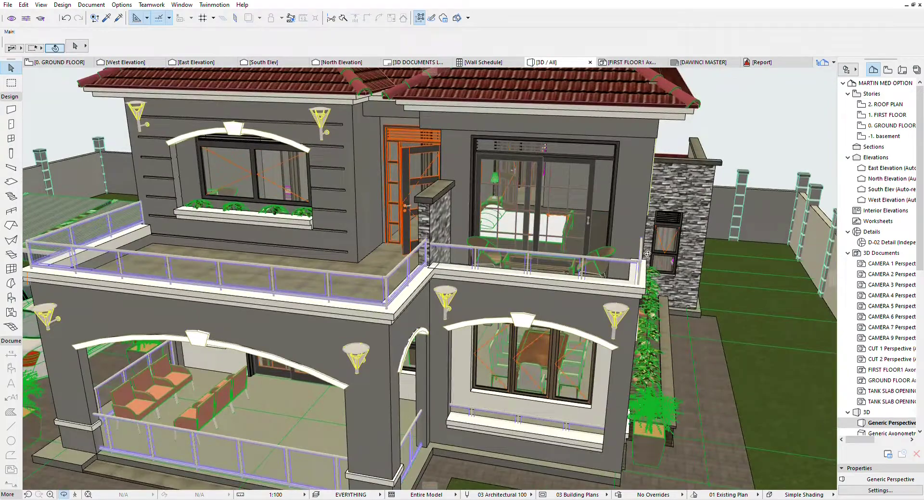
drag(647, 253, 348, 235)
Step: Examine the white surround and keystone of the first-floor bedroom window beside the sliding glazed balcony door
scroll(347, 235, down, 4)
scroll(480, 210, up, 10)
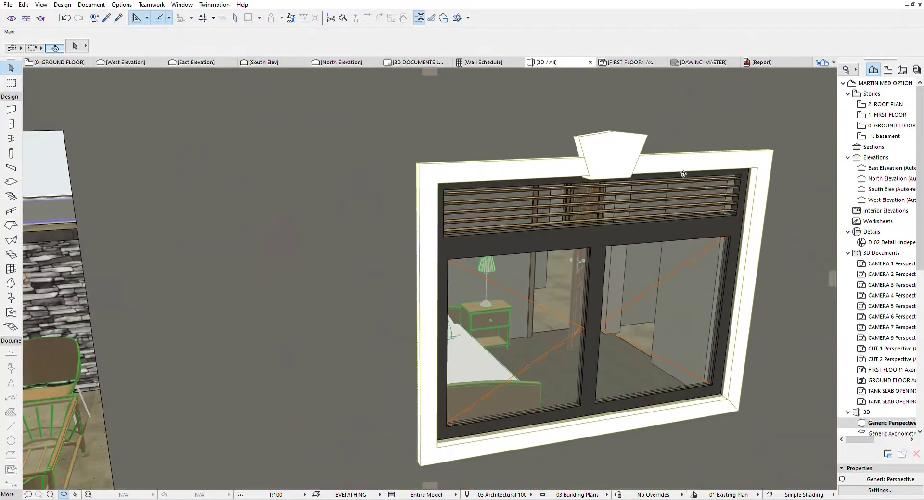
scroll(664, 195, down, 6)
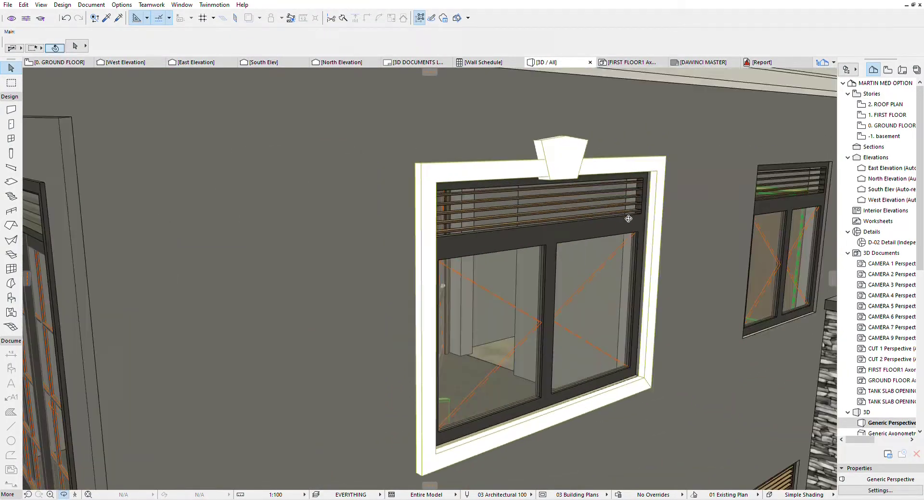
scroll(678, 198, up, 5)
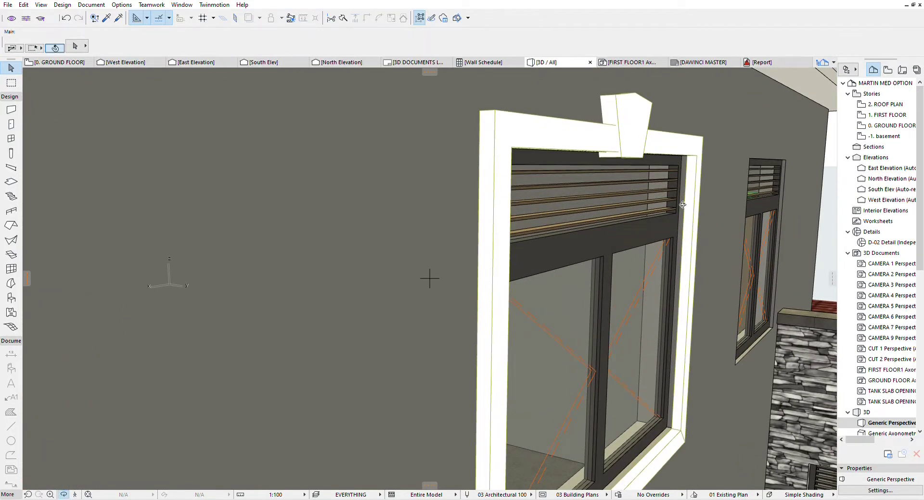
scroll(682, 204, down, 5)
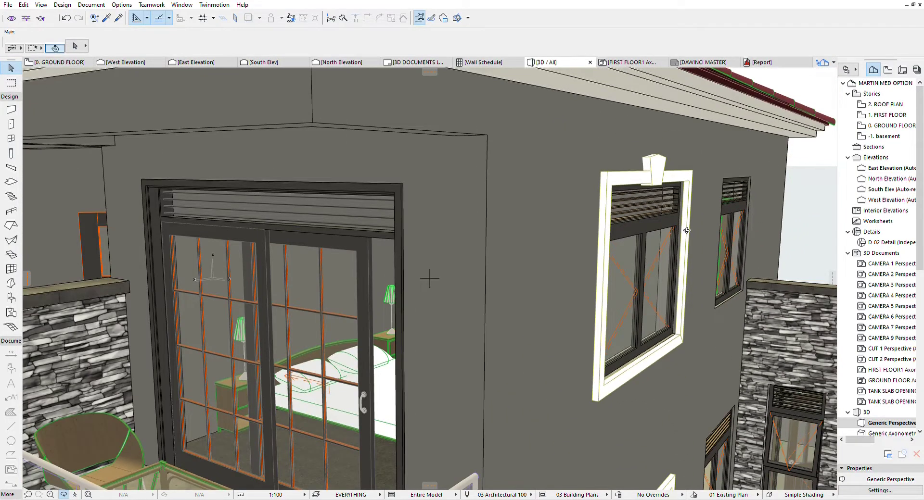
scroll(737, 231, down, 4)
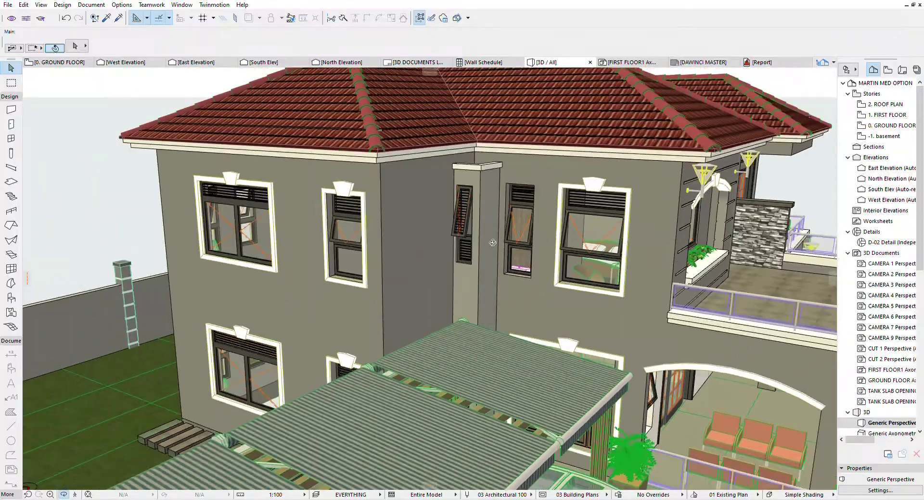
Step: Examine the exterior walls and hipped roof from the carport side past the front and round to the annex
scroll(422, 334, up, 5)
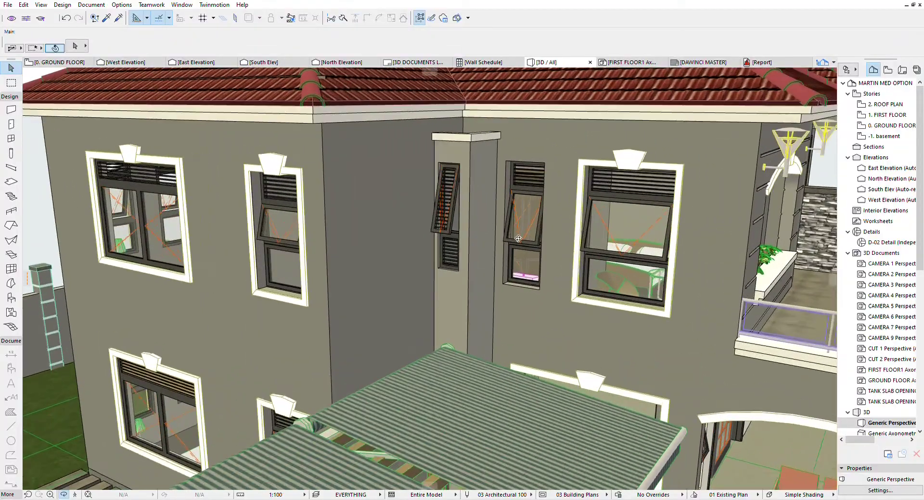
drag(423, 334, 276, 270)
shift+middle_drag(622, 256, 163, 221)
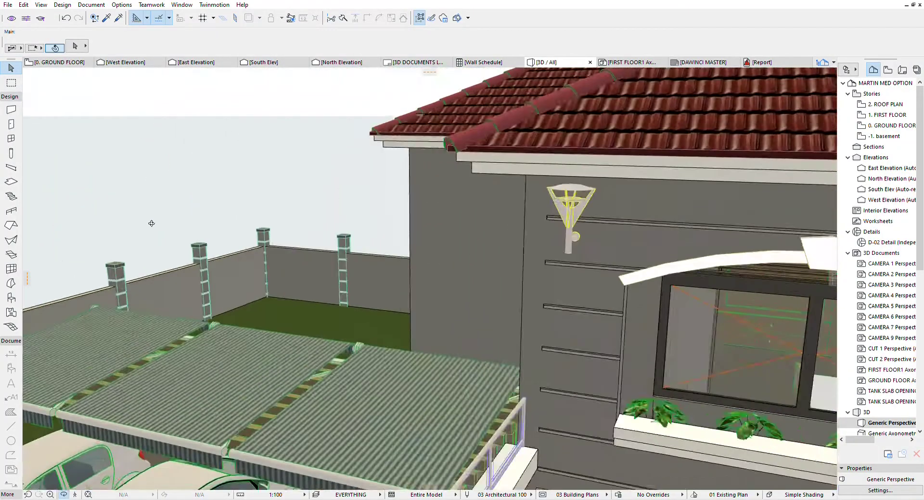
scroll(180, 218, down, 3)
shift+middle_drag(621, 226, 248, 211)
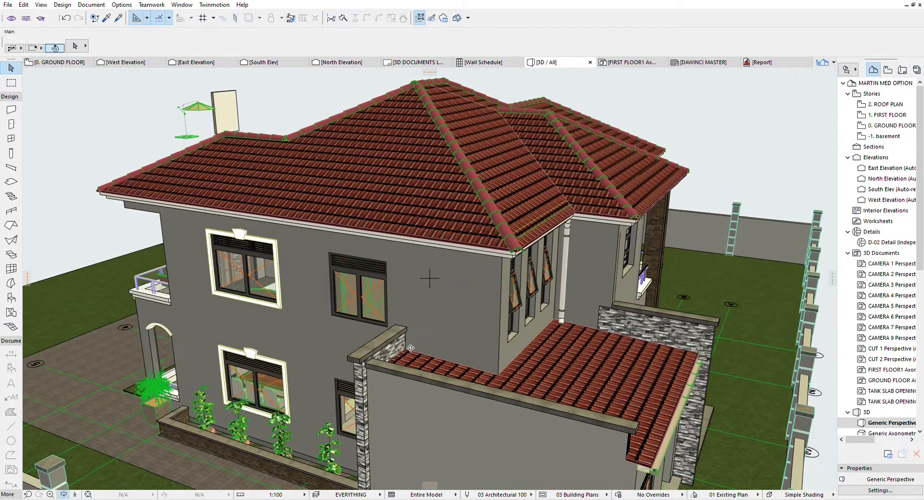
Step: Examine the side facade up close, from the white-framed windows to the kitchen window and the stone-clad annex wall with its narrow window
shift+middle_drag(410, 348, 744, 263)
scroll(744, 264, down, 3)
scroll(566, 362, up, 4)
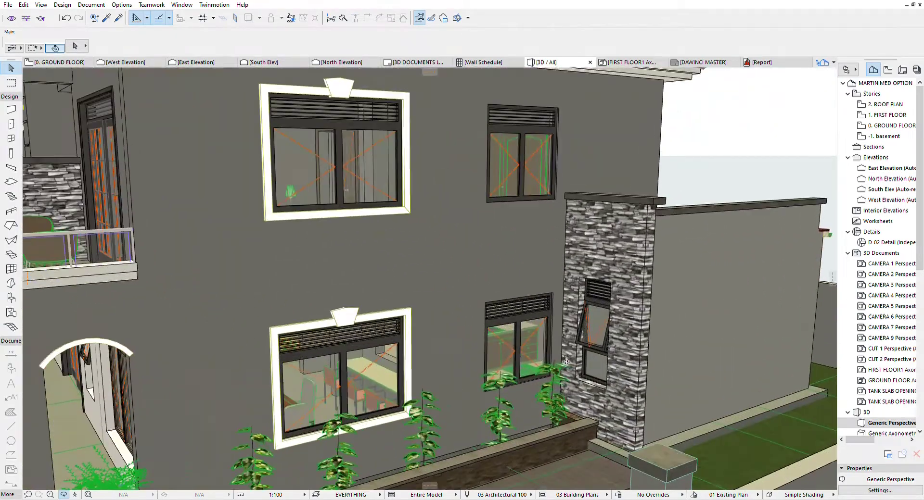
scroll(593, 339, up, 5)
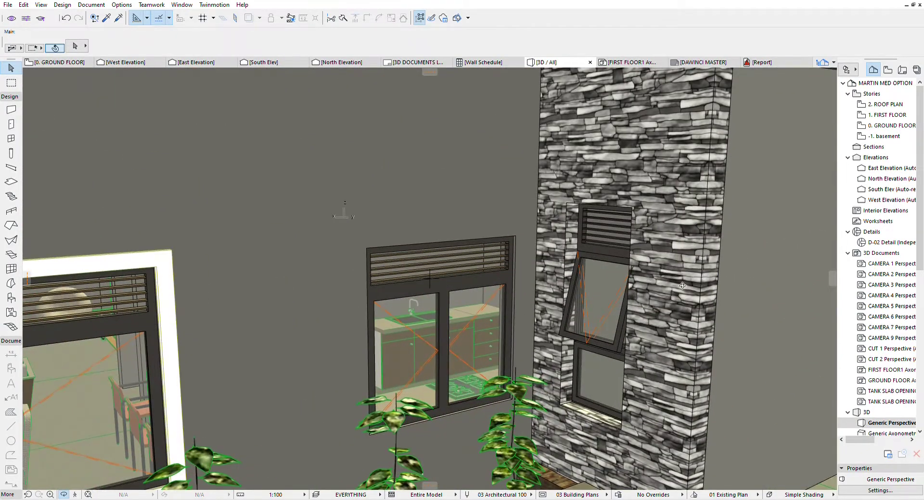
scroll(711, 308, down, 3)
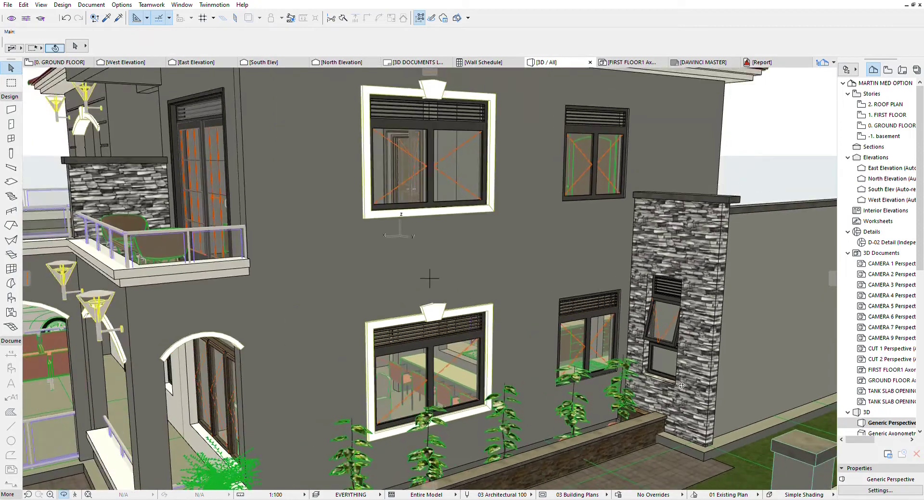
scroll(681, 385, down, 3)
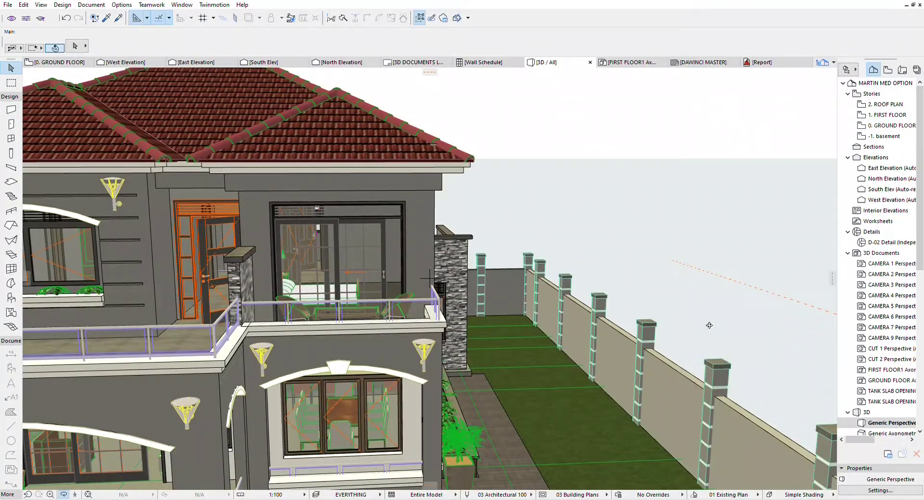
Step: Examine the front of the house from the balcony and terrace railings round to the arched corner porch and the carport with its cars
drag(707, 327, 480, 283)
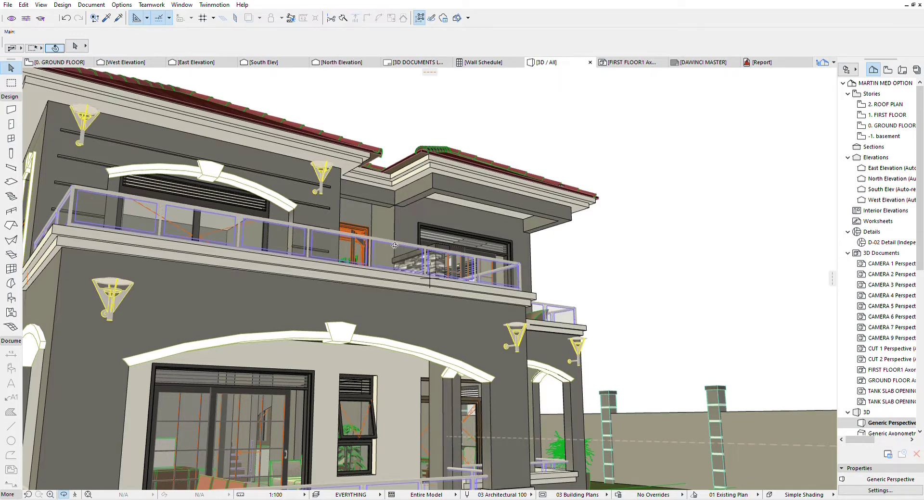
scroll(682, 286, down, 3)
drag(674, 284, 644, 370)
scroll(700, 311, down, 3)
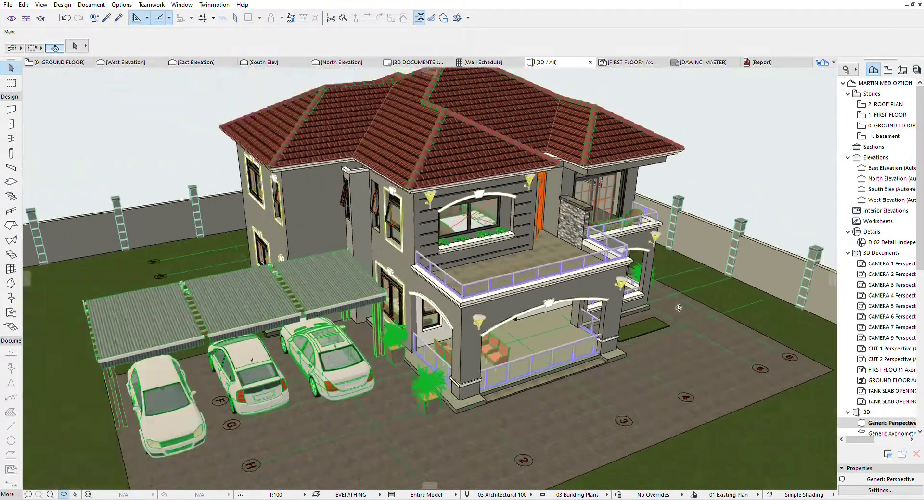
scroll(504, 299, up, 2)
drag(482, 339, 499, 293)
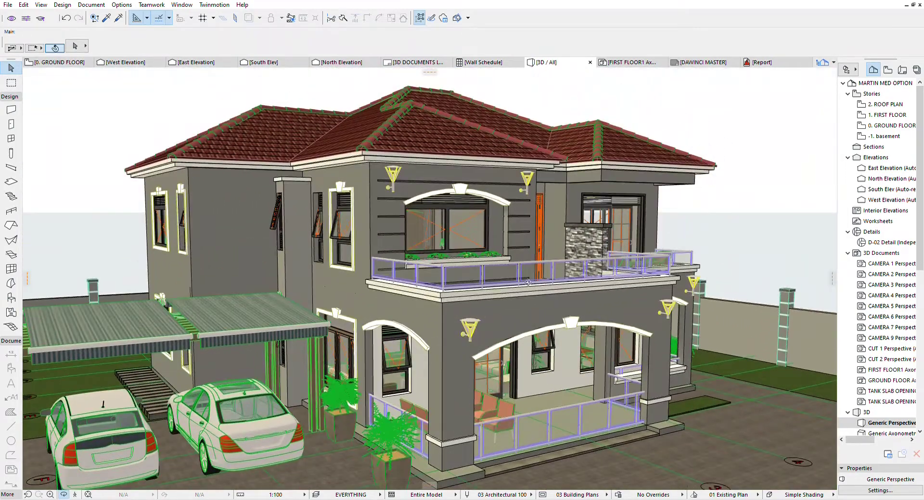
scroll(527, 283, down, 4)
scroll(434, 325, up, 4)
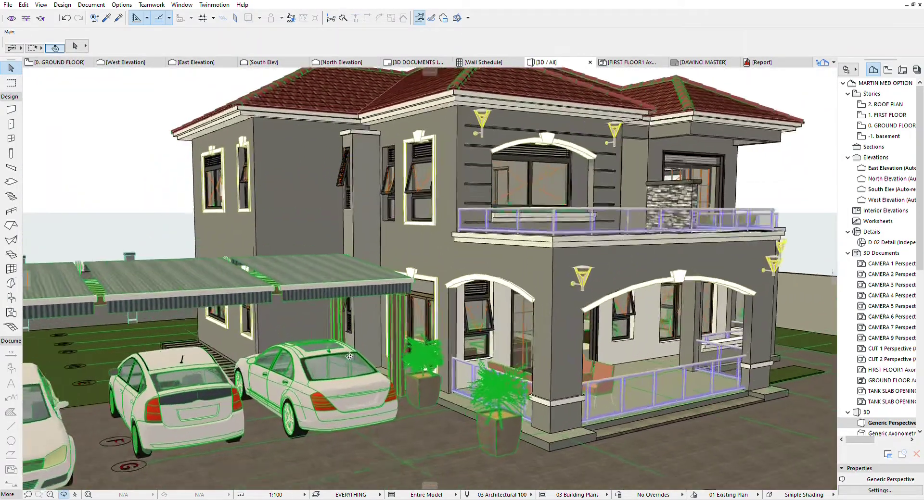
scroll(366, 352, up, 3)
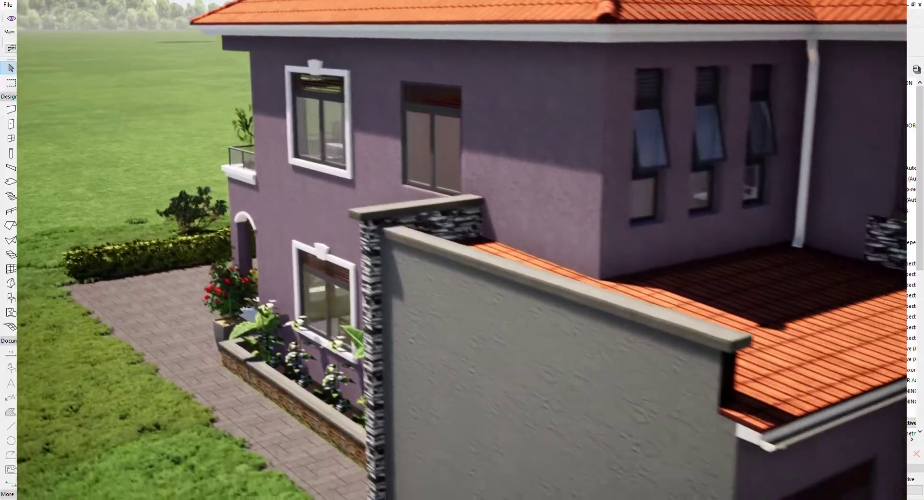